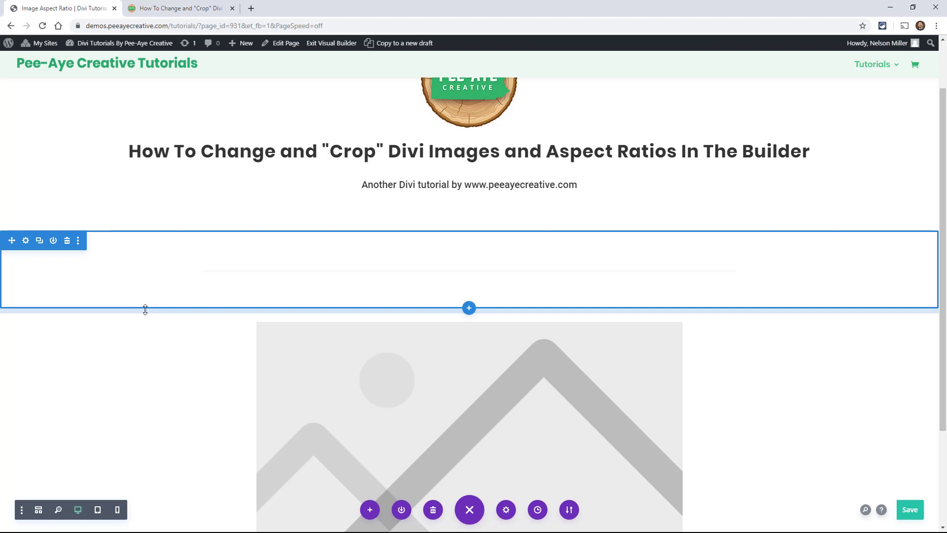
{"action": "scroll", "coordinate": [171, 303], "scroll_direction": "down", "scroll_amount": 1}
{"action": "scroll", "coordinate": [171, 303], "scroll_direction": "up", "scroll_amount": 3}
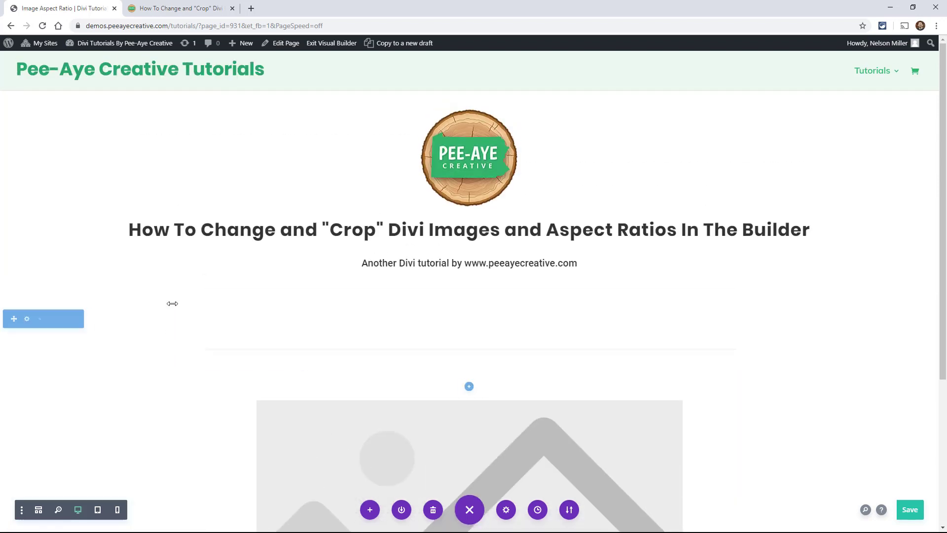
{"action": "scroll", "coordinate": [483, 419], "scroll_direction": "down", "scroll_amount": 2}
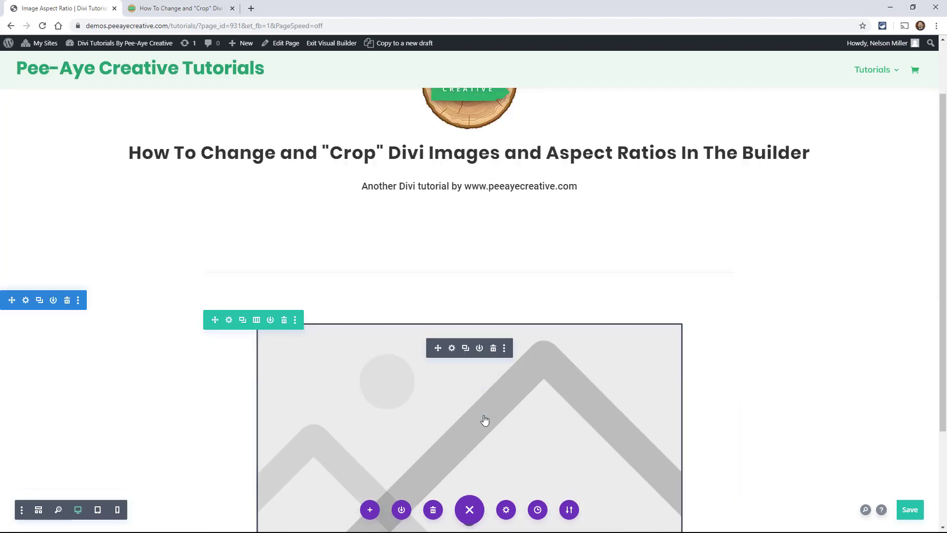
{"action": "scroll", "coordinate": [485, 420], "scroll_direction": "down", "scroll_amount": 3}
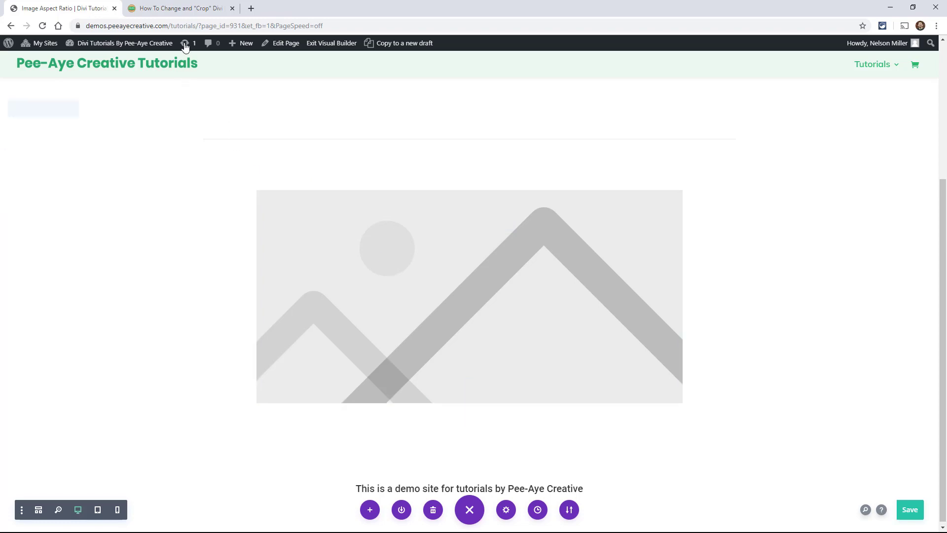
In the aspect-ratio tutorial, review the seven ratio formulas and reach the Square 1:1 snippet
{"action": "left_click", "coordinate": [168, 13]}
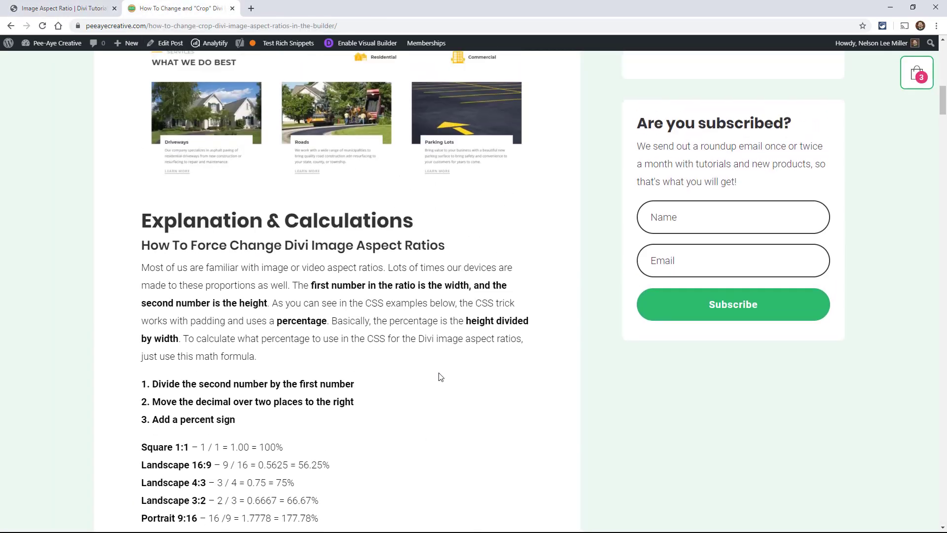
{"action": "scroll", "coordinate": [427, 373], "scroll_direction": "down", "scroll_amount": 3}
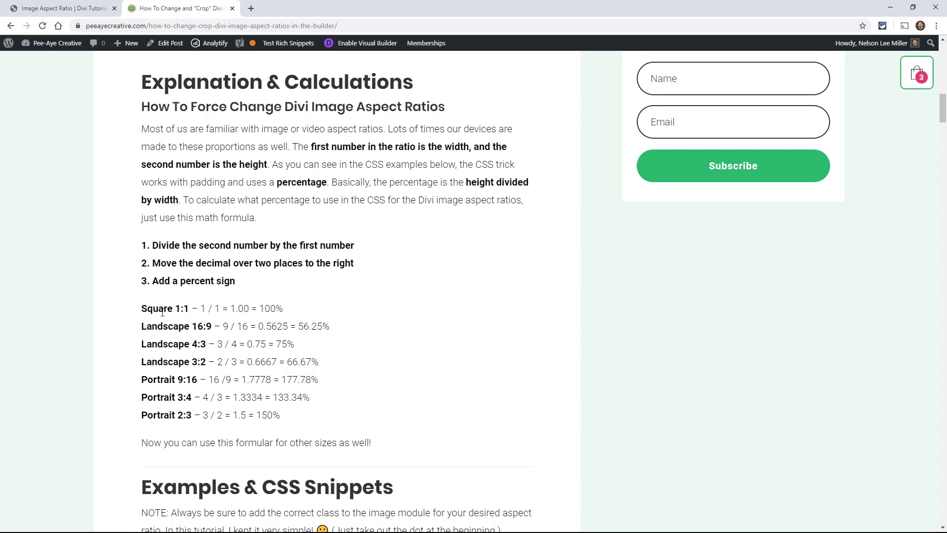
{"action": "left_click_drag", "start_coordinate": [142, 308], "coordinate": [291, 425]}
{"action": "left_click", "coordinate": [278, 416]}
{"action": "scroll", "coordinate": [218, 306], "scroll_direction": "down", "scroll_amount": 7}
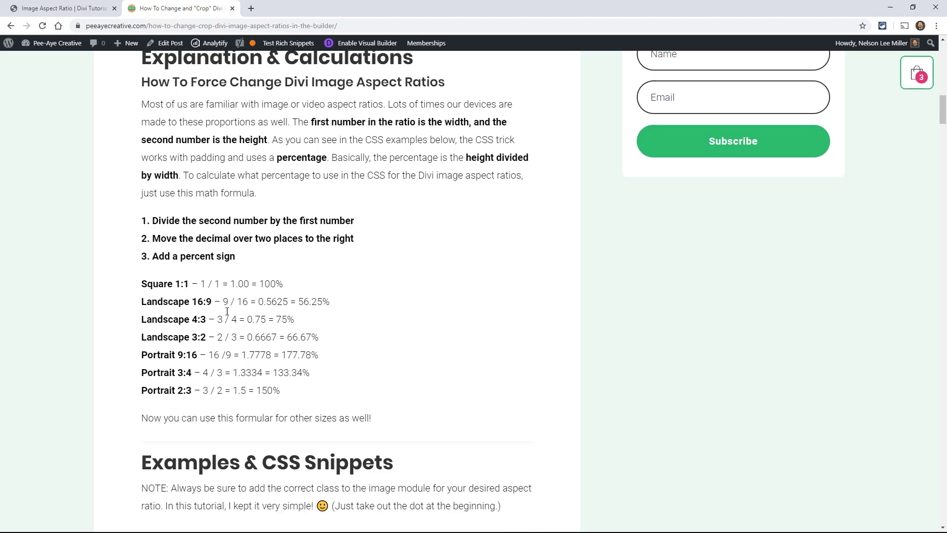
{"action": "scroll", "coordinate": [329, 291], "scroll_direction": "down", "scroll_amount": 8}
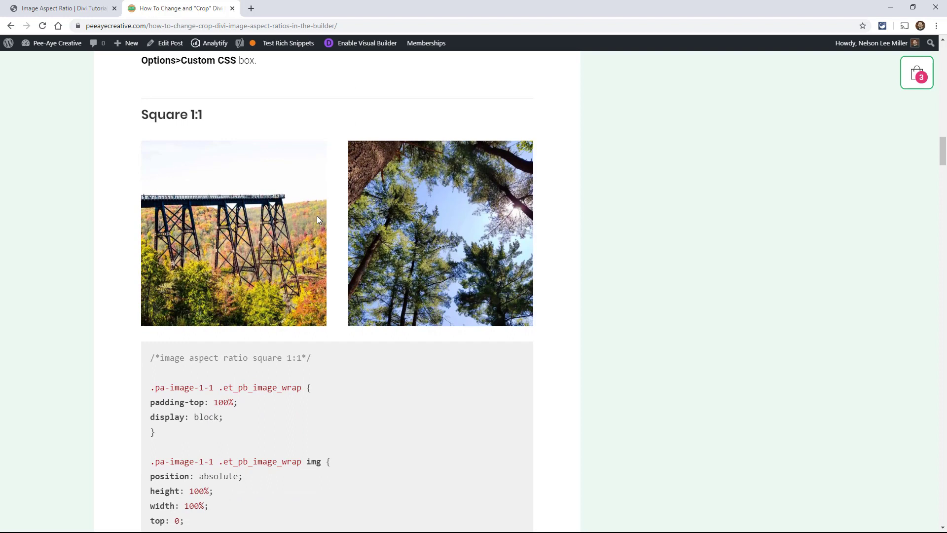
{"action": "scroll", "coordinate": [428, 224], "scroll_direction": "down", "scroll_amount": 2}
{"action": "scroll", "coordinate": [361, 206], "scroll_direction": "up", "scroll_amount": 1}
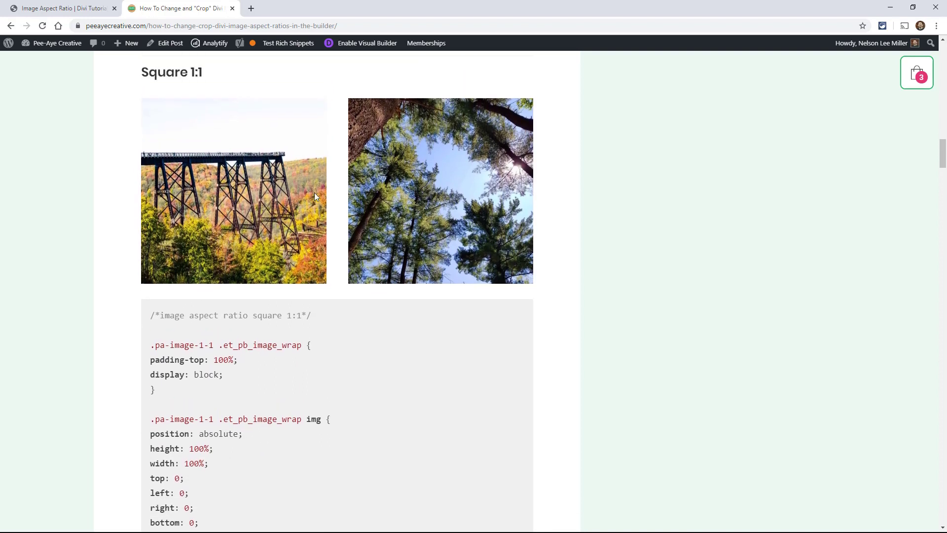
{"action": "scroll", "coordinate": [323, 220], "scroll_direction": "down", "scroll_amount": 2}
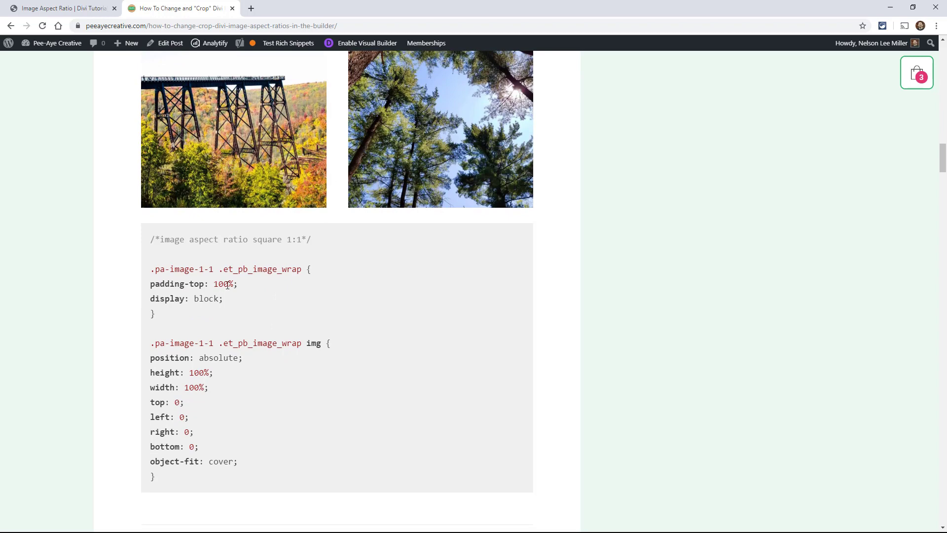
{"action": "left_click_drag", "start_coordinate": [230, 283], "coordinate": [216, 283]}
{"action": "scroll", "coordinate": [349, 306], "scroll_direction": "up", "scroll_amount": 9}
{"action": "scroll", "coordinate": [345, 306], "scroll_direction": "up", "scroll_amount": 9}
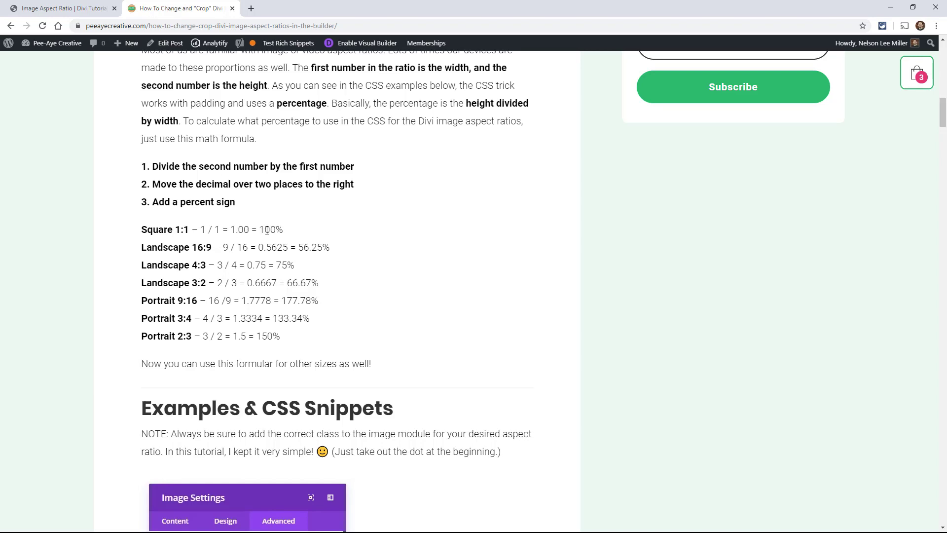
{"action": "scroll", "coordinate": [276, 250], "scroll_direction": "down", "scroll_amount": 20}
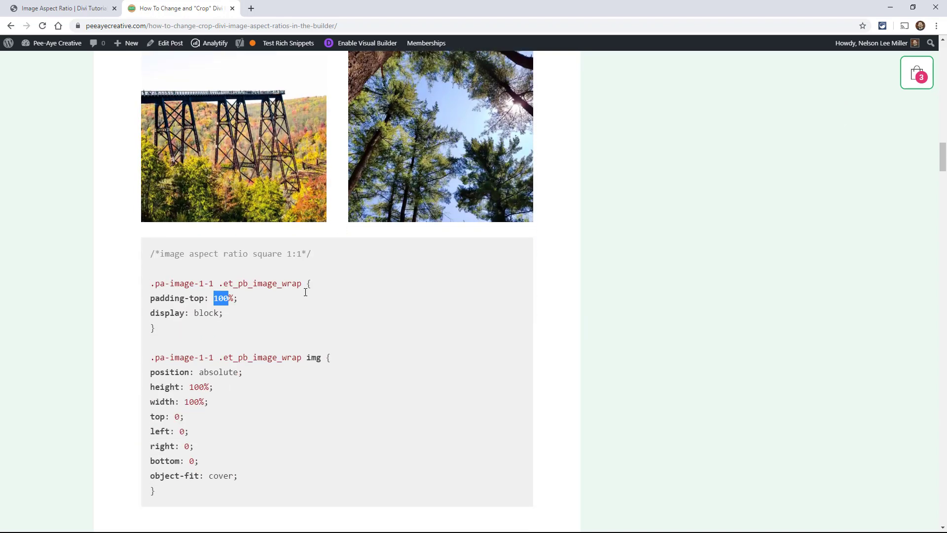
{"action": "scroll", "coordinate": [305, 283], "scroll_direction": "down", "scroll_amount": 4}
{"action": "scroll", "coordinate": [304, 283], "scroll_direction": "up", "scroll_amount": 2}
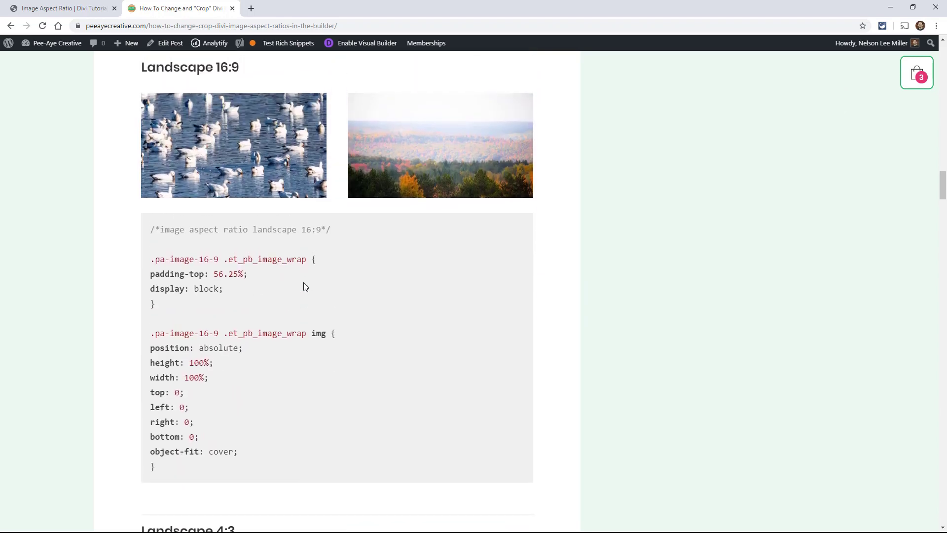
{"action": "scroll", "coordinate": [301, 281], "scroll_direction": "up", "scroll_amount": 1}
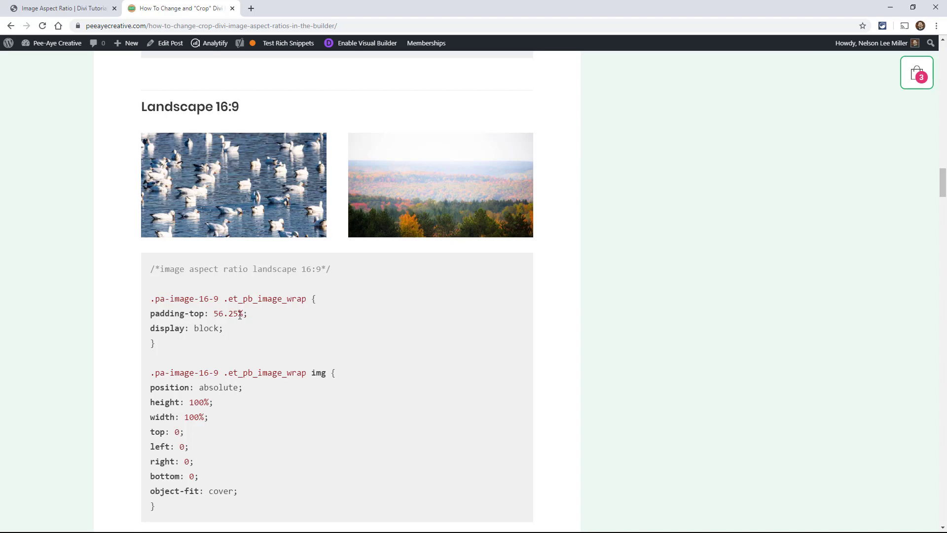
{"action": "left_click_drag", "start_coordinate": [239, 314], "coordinate": [213, 314]}
{"action": "left_click_drag", "start_coordinate": [161, 506], "coordinate": [139, 302]}
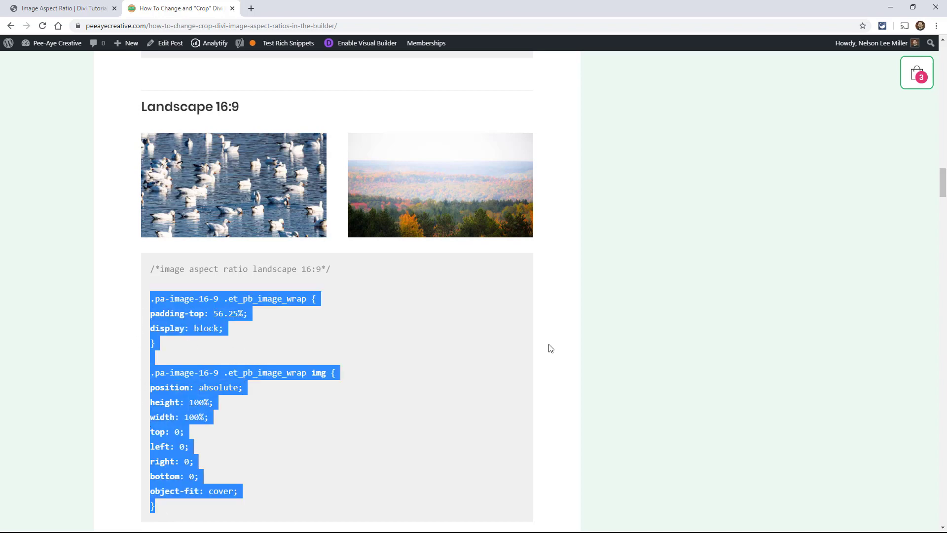
{"action": "scroll", "coordinate": [543, 346], "scroll_direction": "down", "scroll_amount": 6}
{"action": "scroll", "coordinate": [532, 345], "scroll_direction": "down", "scroll_amount": 15}
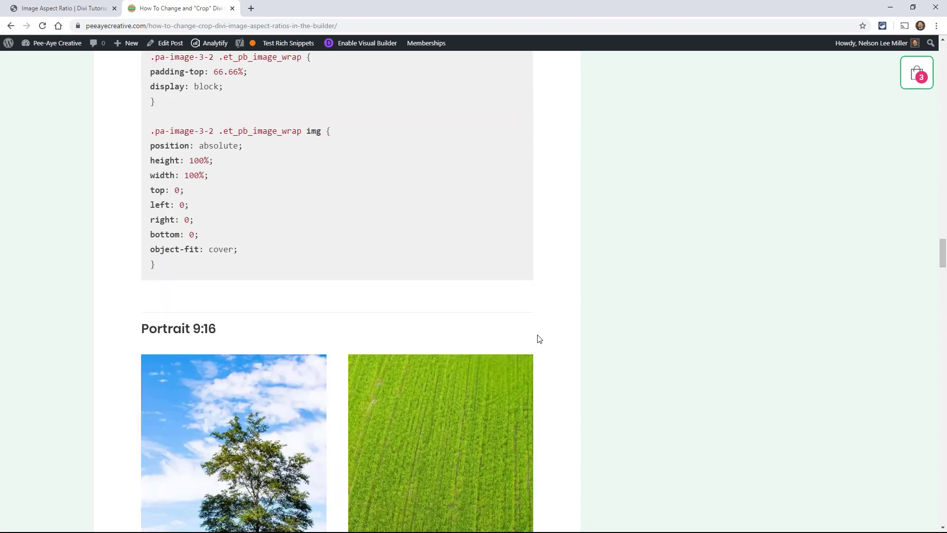
{"action": "scroll", "coordinate": [530, 343], "scroll_direction": "up", "scroll_amount": 6}
{"action": "scroll", "coordinate": [530, 341], "scroll_direction": "up", "scroll_amount": 10}
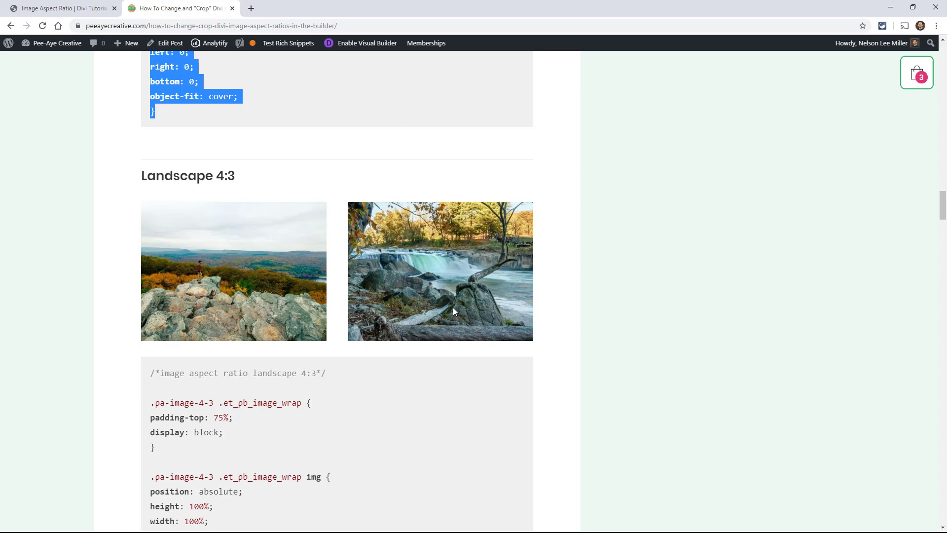
{"action": "left_click", "coordinate": [173, 409]}
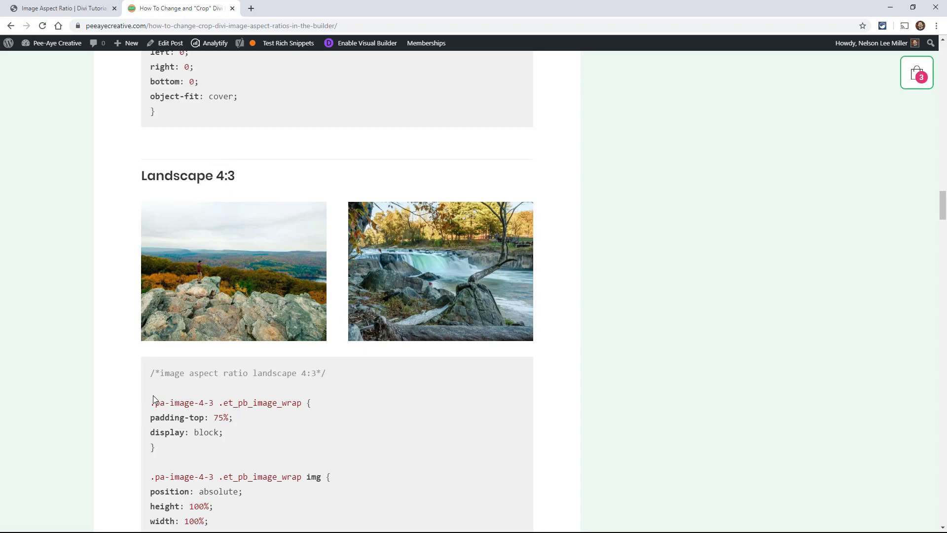
{"action": "scroll", "coordinate": [196, 404], "scroll_direction": "up", "scroll_amount": 7}
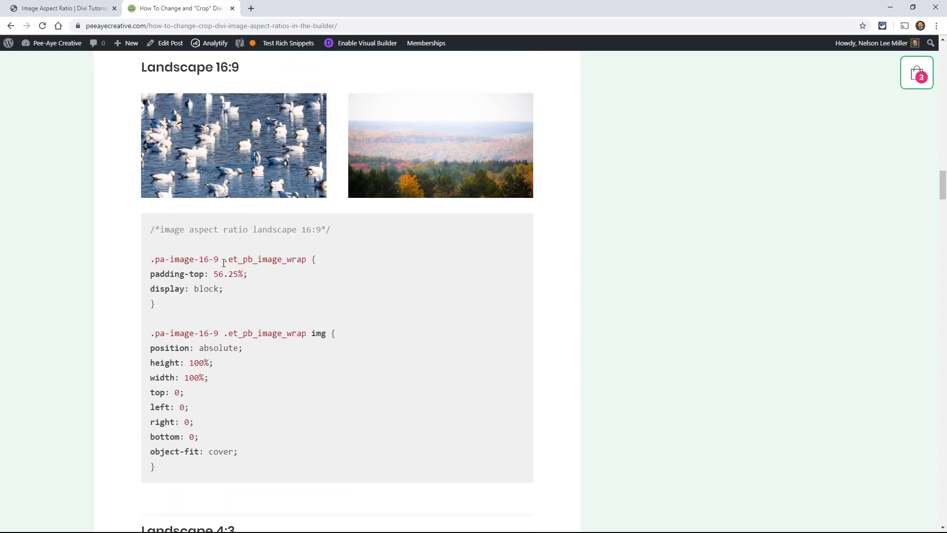
{"action": "scroll", "coordinate": [176, 242], "scroll_direction": "up", "scroll_amount": 8}
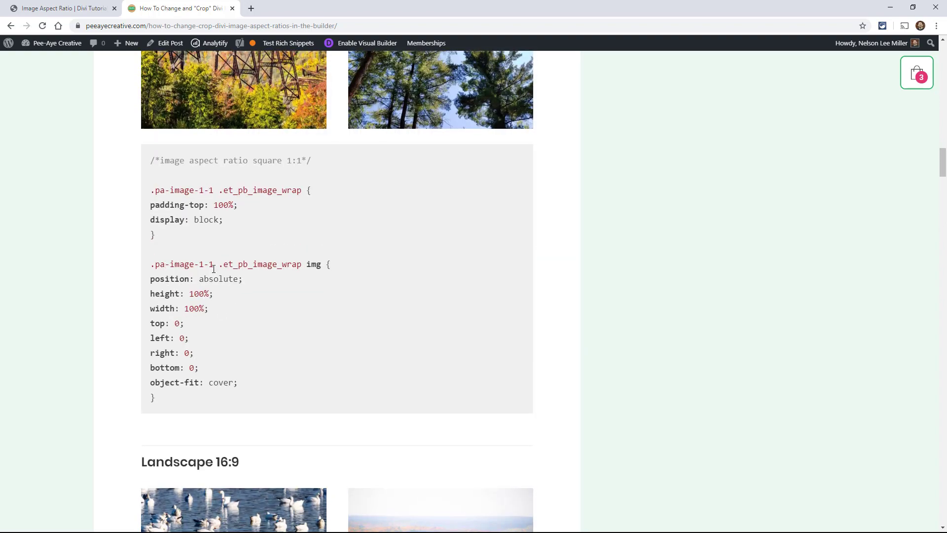
{"action": "scroll", "coordinate": [233, 266], "scroll_direction": "up", "scroll_amount": 10}
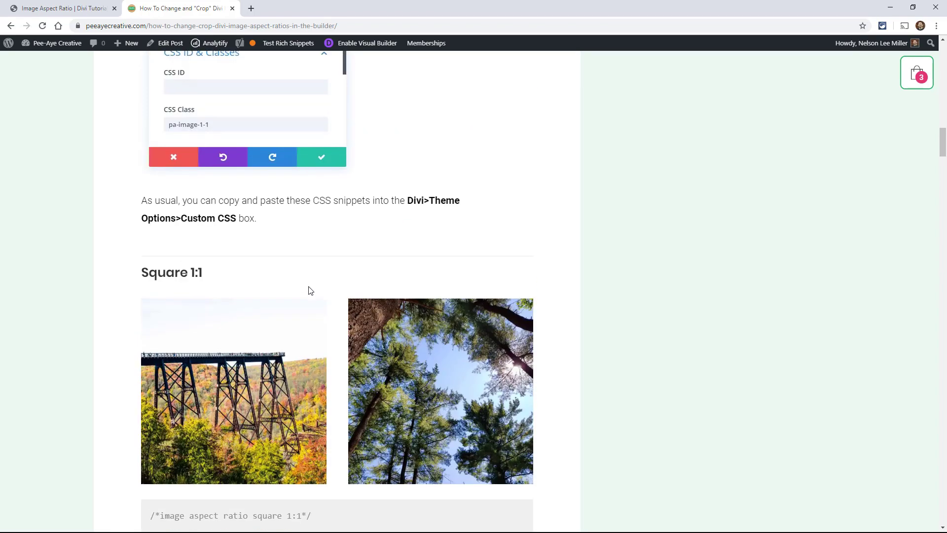
{"action": "scroll", "coordinate": [309, 287], "scroll_direction": "down", "scroll_amount": 5}
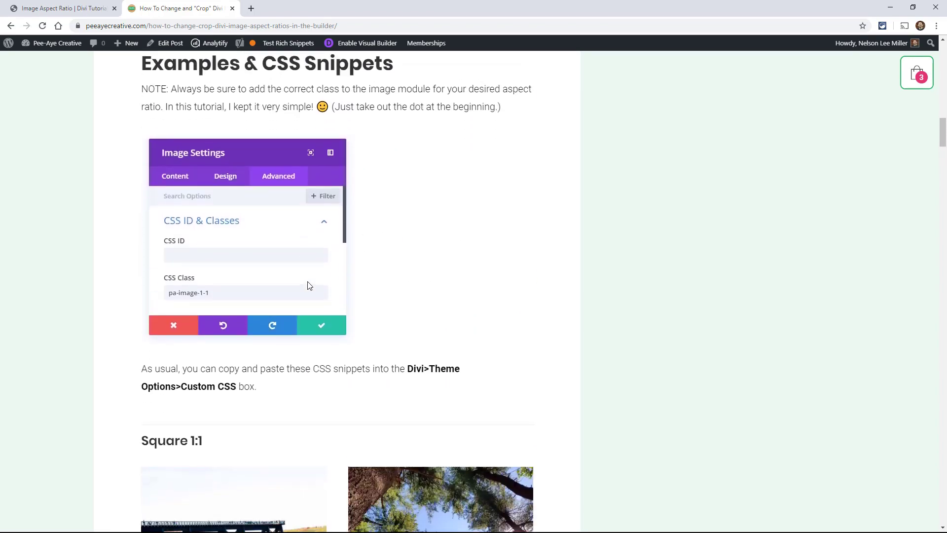
{"action": "scroll", "coordinate": [305, 289], "scroll_direction": "down", "scroll_amount": 3}
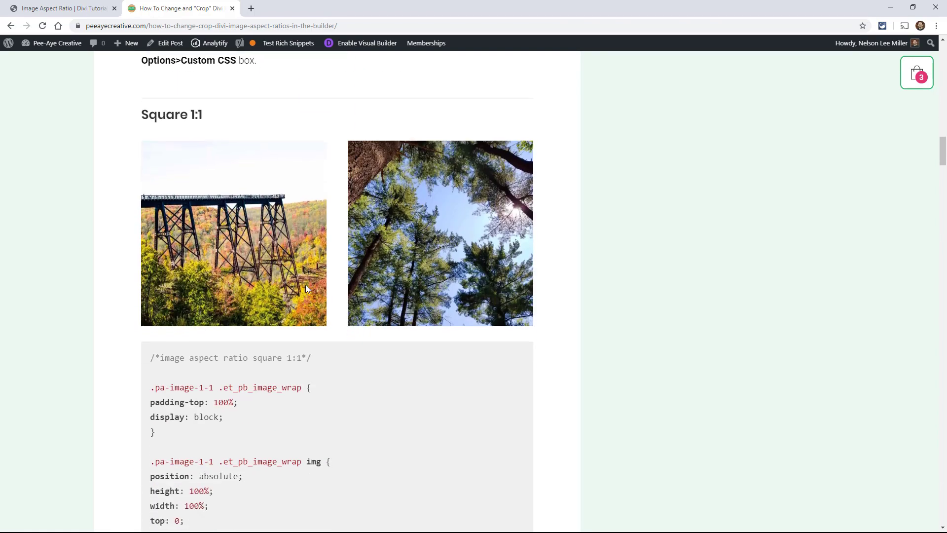
Set the image module's CSS Class to pa-image-1-1 and confirm the setting
{"action": "left_click", "coordinate": [99, 9]}
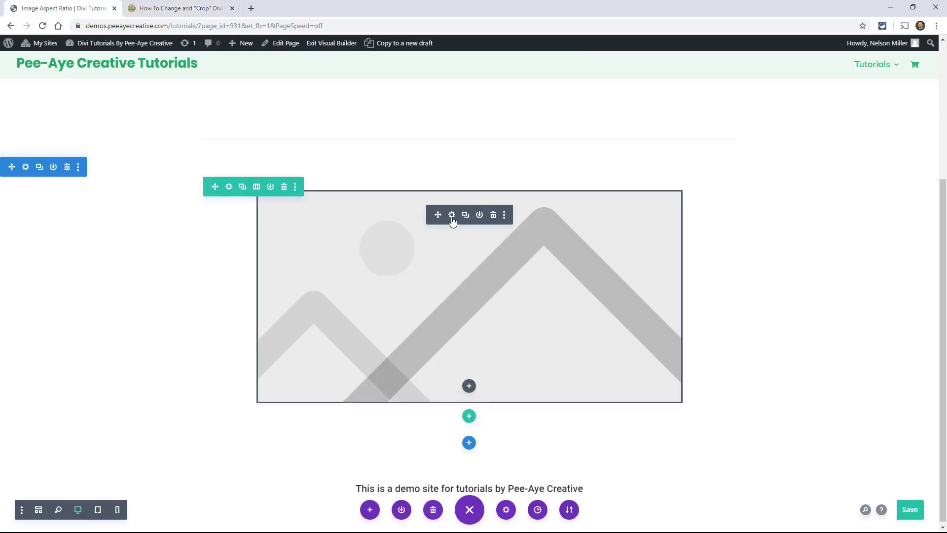
{"action": "left_click", "coordinate": [451, 215]}
{"action": "left_click", "coordinate": [667, 144]}
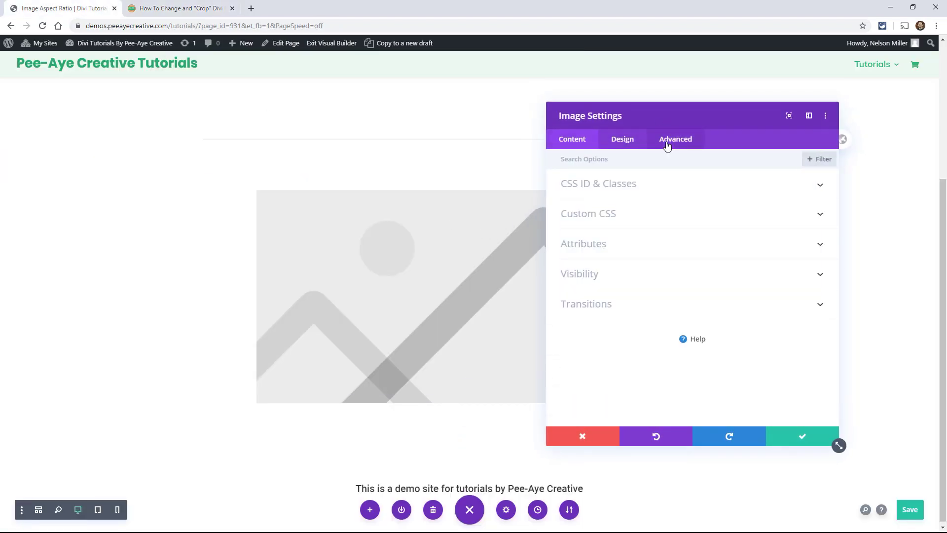
{"action": "left_click", "coordinate": [620, 191]}
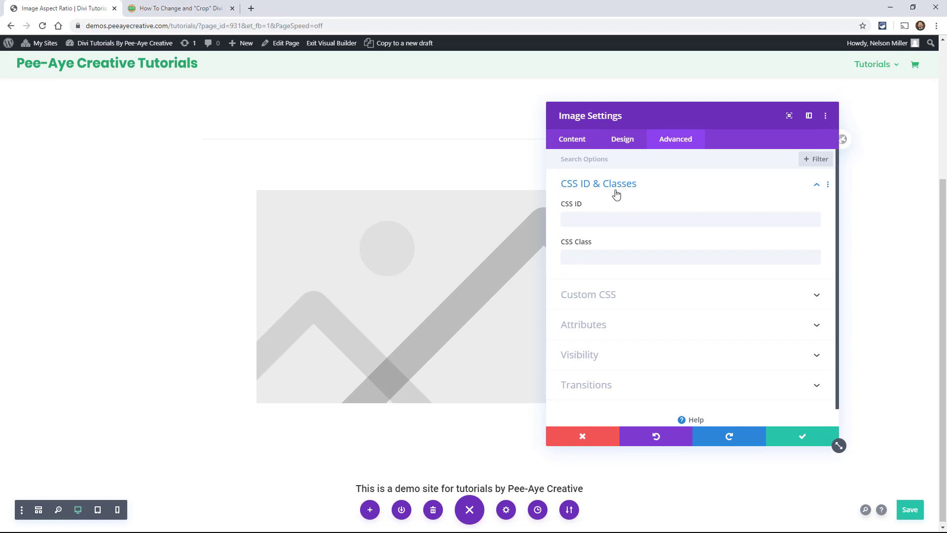
{"action": "left_click", "coordinate": [591, 258]}
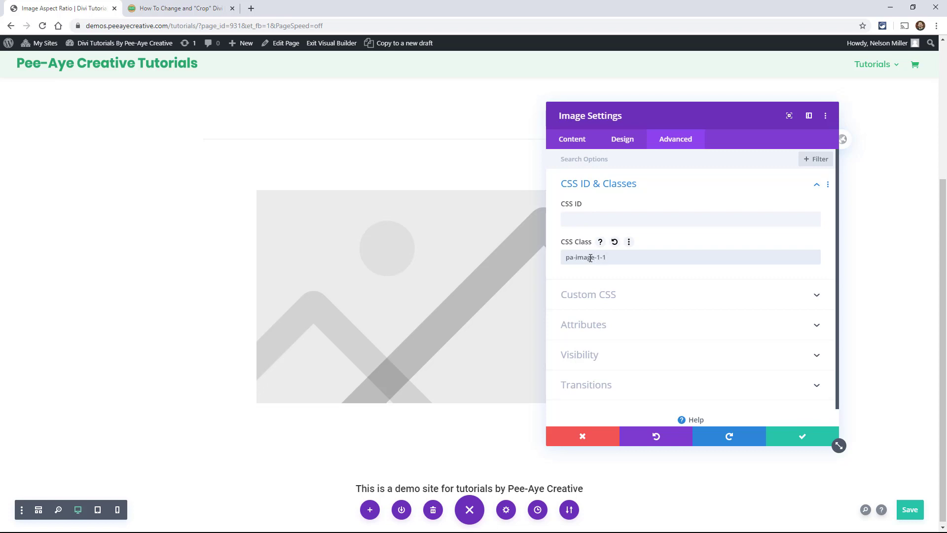
{"action": "left_click", "coordinate": [790, 437]}
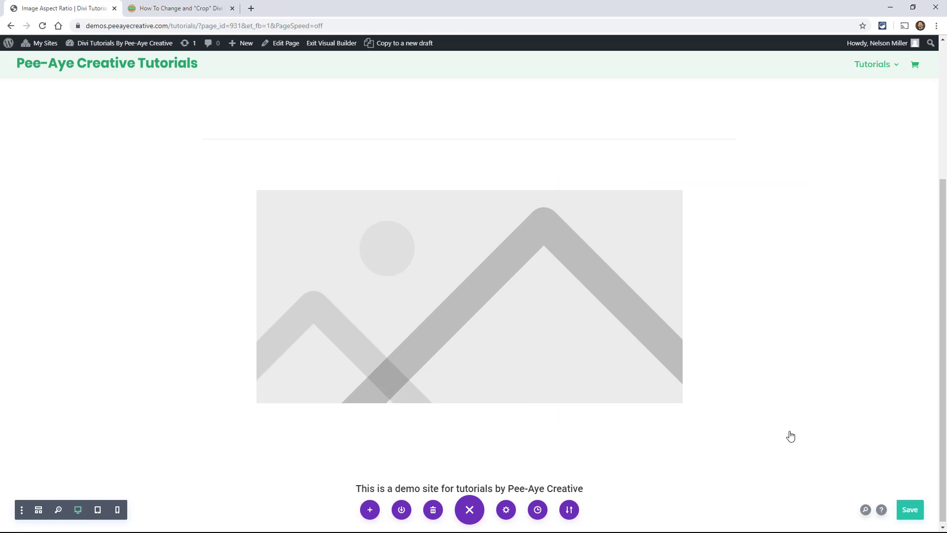
Copy the Square 1:1 CSS snippet from the tutorial article
{"action": "left_click", "coordinate": [158, 6]}
{"action": "scroll", "coordinate": [316, 296], "scroll_direction": "down", "scroll_amount": 3}
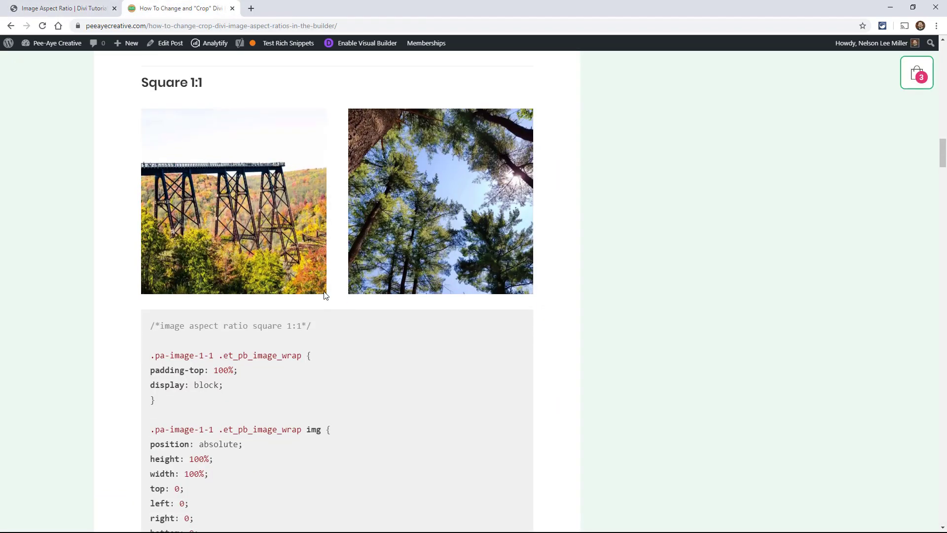
{"action": "left_click_drag", "start_coordinate": [167, 436], "coordinate": [143, 200]}
{"action": "key", "text": "ctrl+c"}
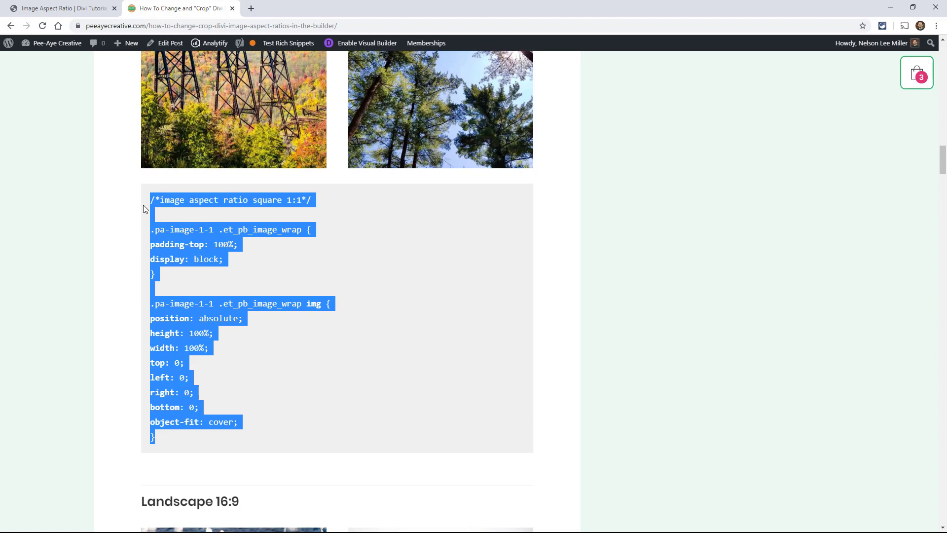
Paste the Square 1:1 CSS into the page's Advanced Custom CSS and save
{"action": "left_click", "coordinate": [64, 8]}
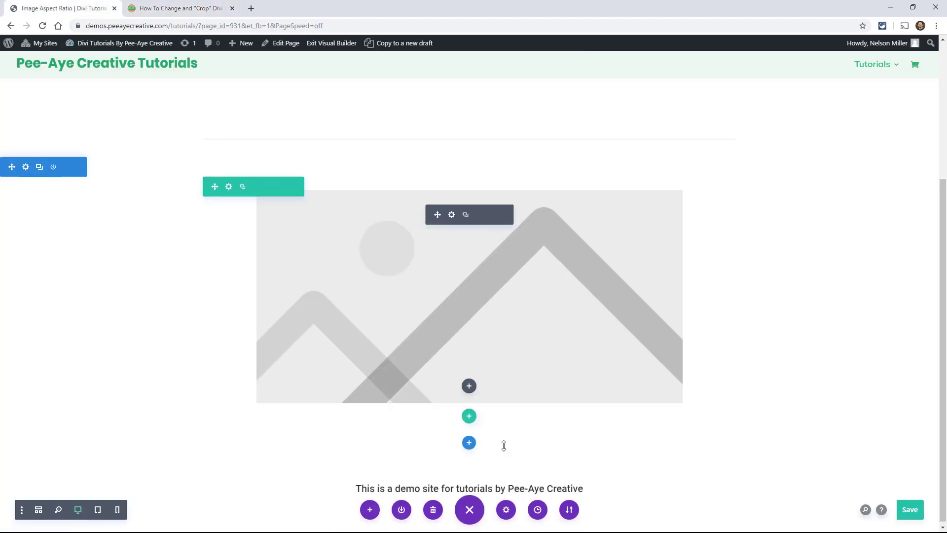
{"action": "left_click", "coordinate": [506, 511]}
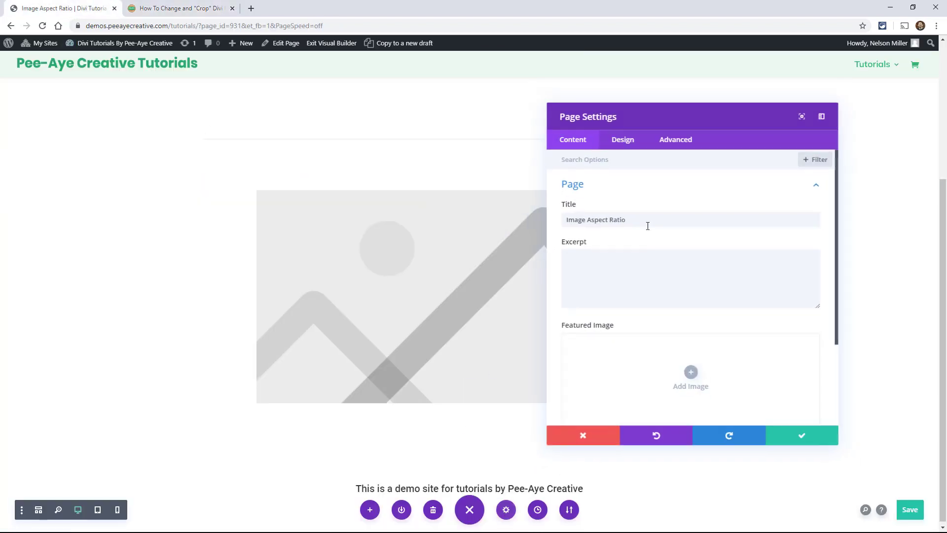
{"action": "left_click", "coordinate": [665, 142]}
{"action": "left_click", "coordinate": [575, 192]}
{"action": "left_click", "coordinate": [601, 220]}
{"action": "key", "text": "ctrl+v"}
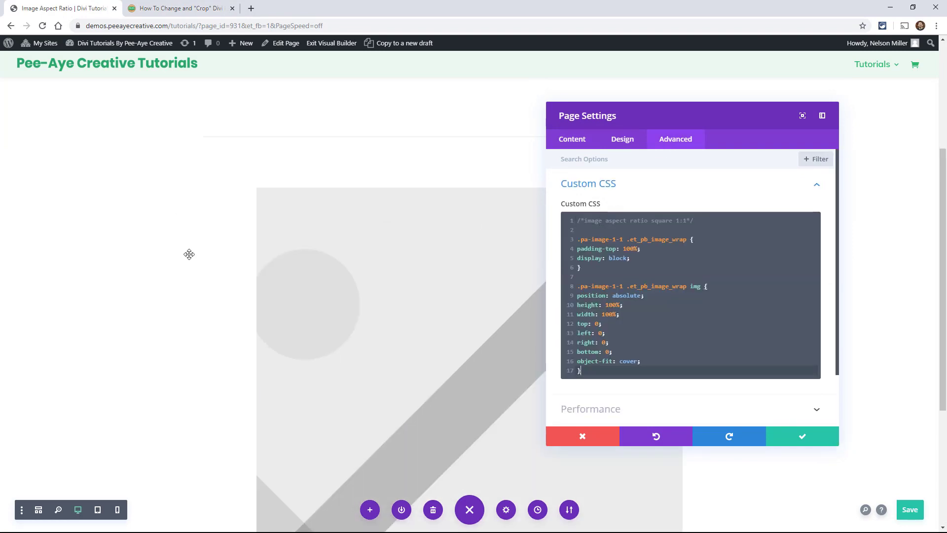
{"action": "scroll", "coordinate": [188, 253], "scroll_direction": "down", "scroll_amount": 4}
{"action": "scroll", "coordinate": [189, 257], "scroll_direction": "up", "scroll_amount": 1}
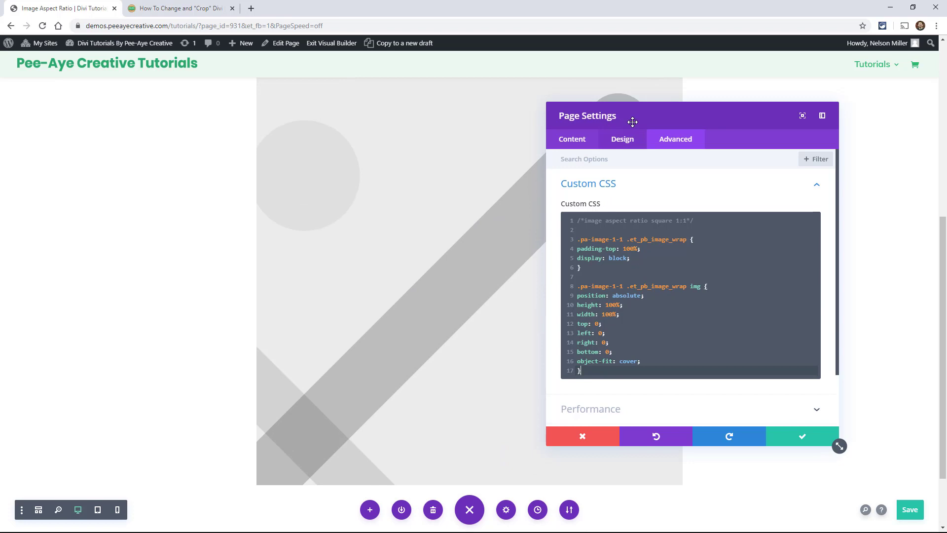
{"action": "left_click_drag", "start_coordinate": [668, 110], "coordinate": [736, 102]}
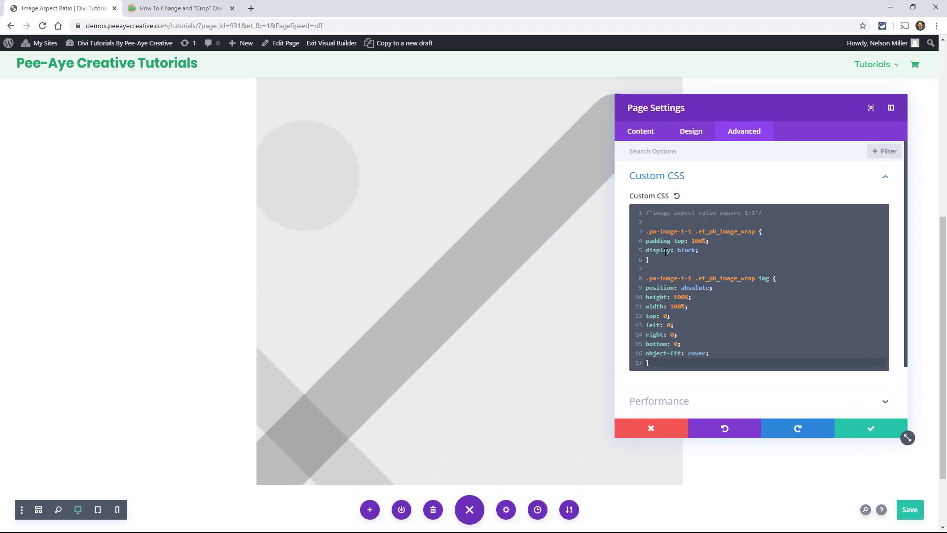
{"action": "left_click", "coordinate": [856, 427]}
{"action": "scroll", "coordinate": [493, 212], "scroll_direction": "up", "scroll_amount": 1}
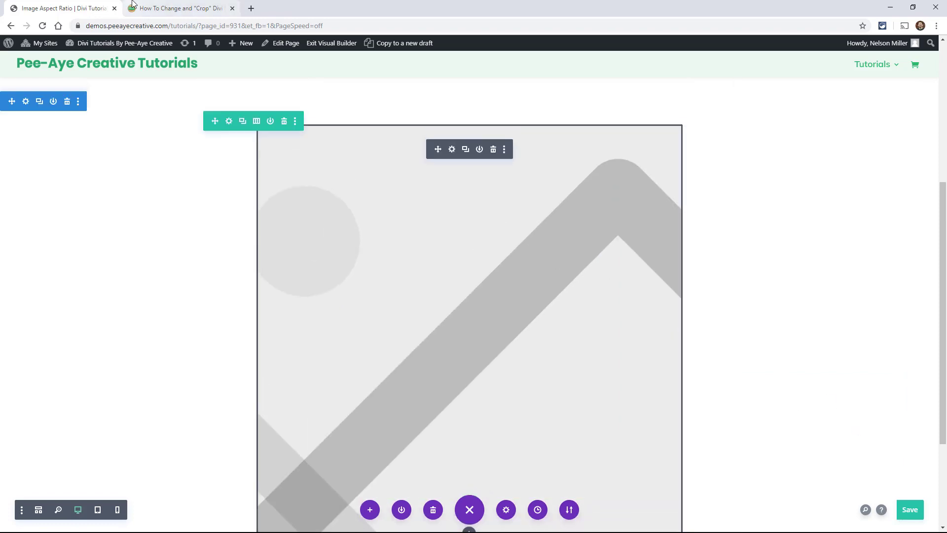
Select the Landscape 16:9 CSS block in the tutorial article
{"action": "left_click", "coordinate": [152, 6]}
{"action": "scroll", "coordinate": [270, 402], "scroll_direction": "down", "scroll_amount": 9}
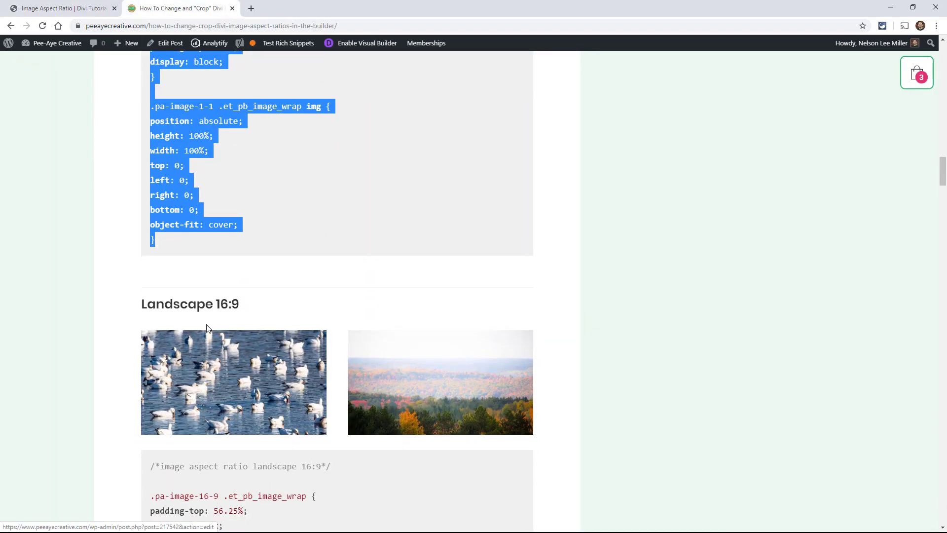
{"action": "left_click_drag", "start_coordinate": [166, 469], "coordinate": [139, 226]}
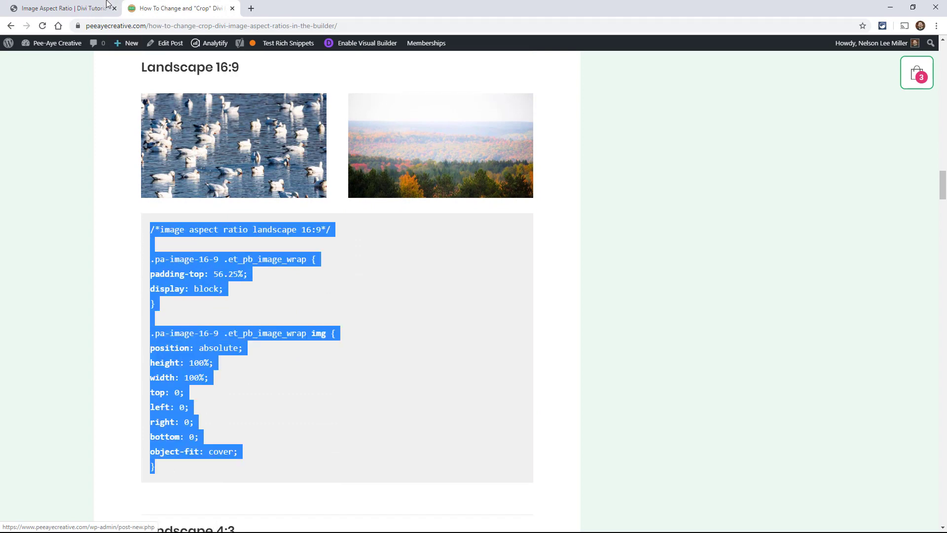
Replace all of the page's Custom CSS with the pasted 16:9 rules
{"action": "left_click", "coordinate": [86, 9]}
{"action": "left_click", "coordinate": [506, 510]}
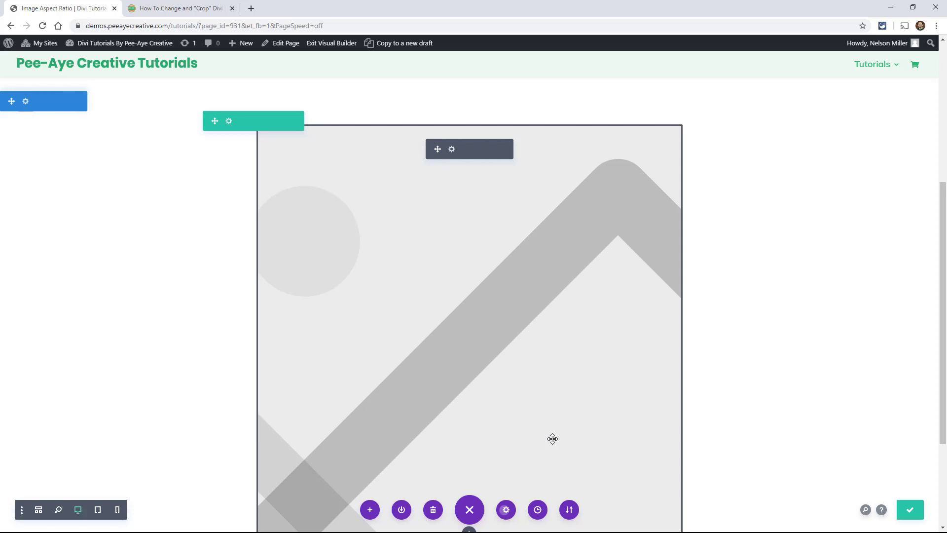
{"action": "left_click", "coordinate": [735, 132]}
{"action": "left_click", "coordinate": [671, 178]}
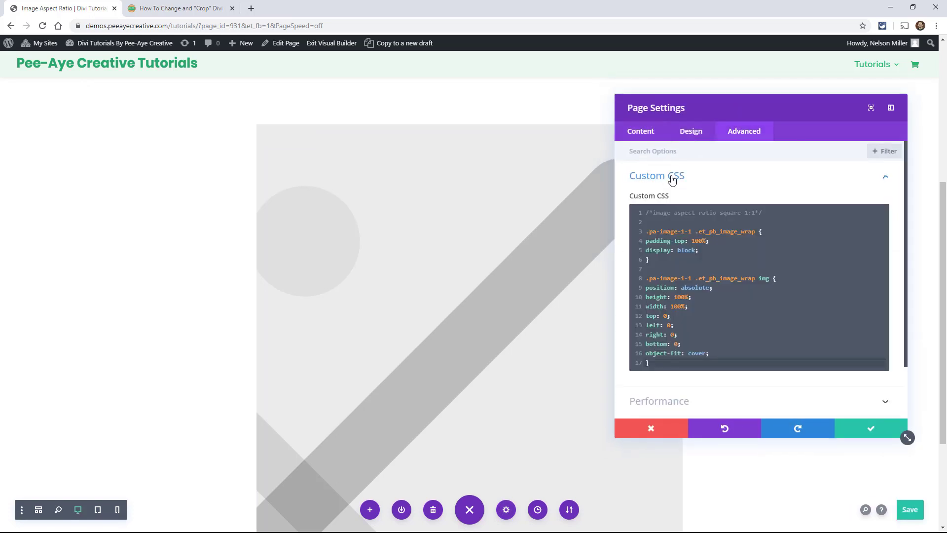
{"action": "left_click", "coordinate": [684, 231]}
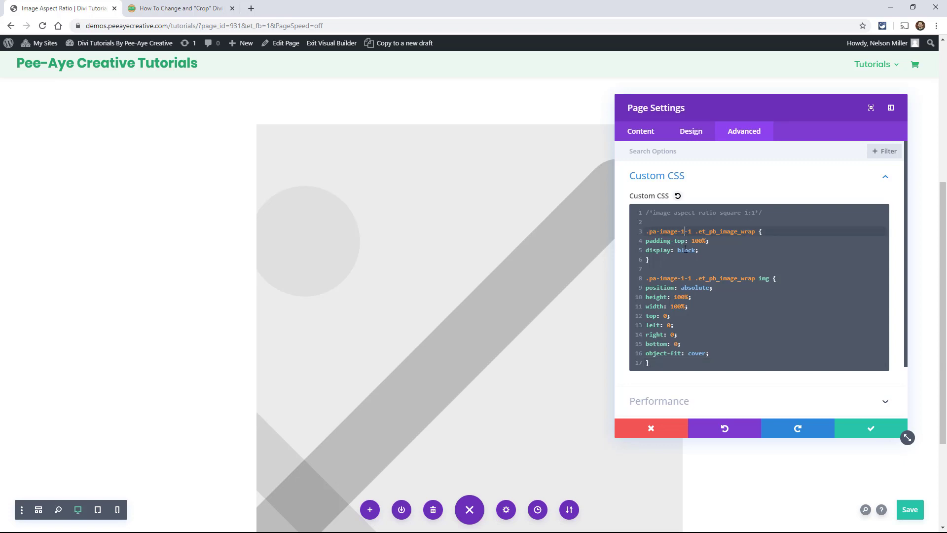
{"action": "type", "text": "6"}
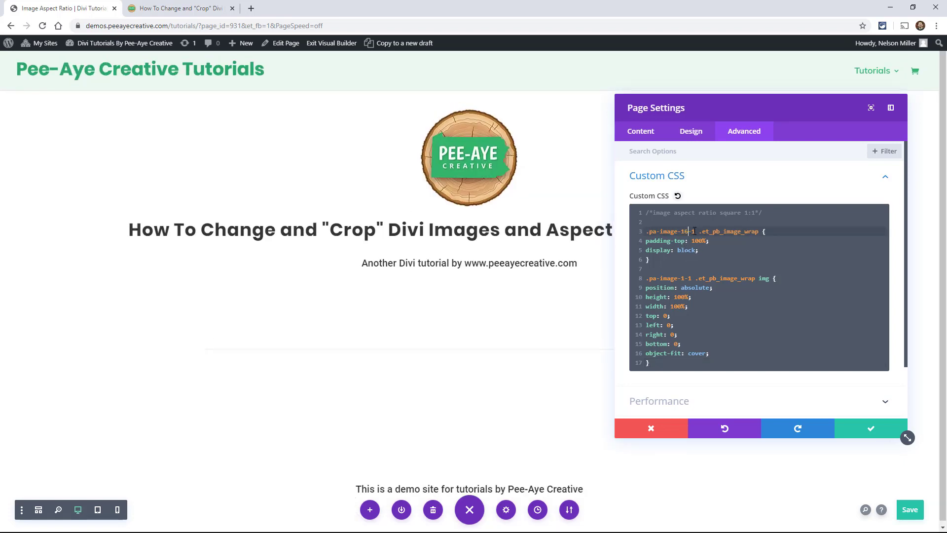
{"action": "key", "text": "BackSpace"}
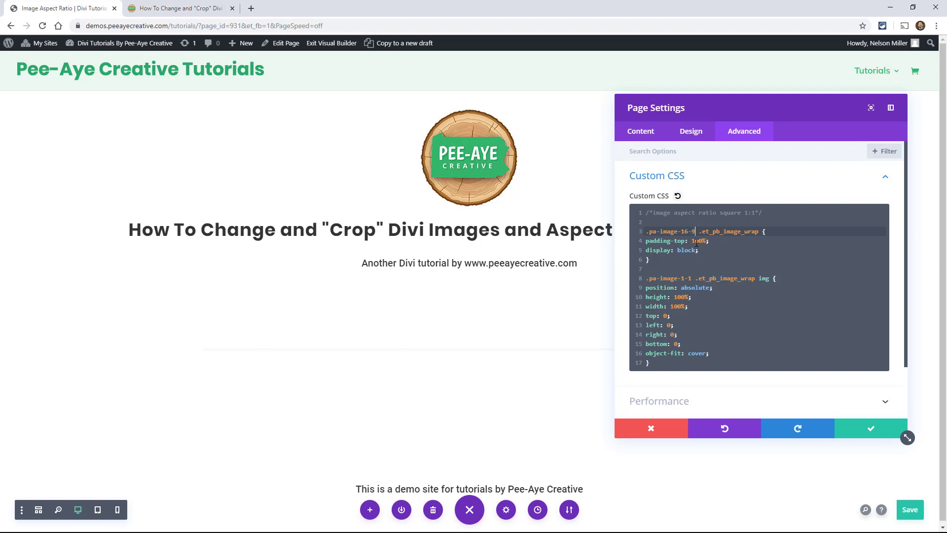
{"action": "type", "text": "9"}
{"action": "key", "text": "ctrl+a"}
{"action": "key", "text": "ctrl+v"}
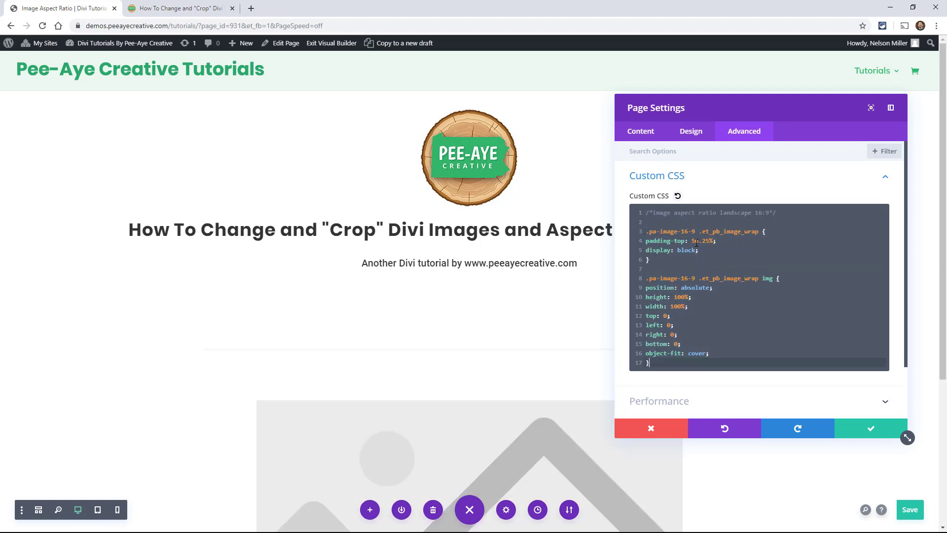
{"action": "scroll", "coordinate": [435, 252], "scroll_direction": "down", "scroll_amount": 4}
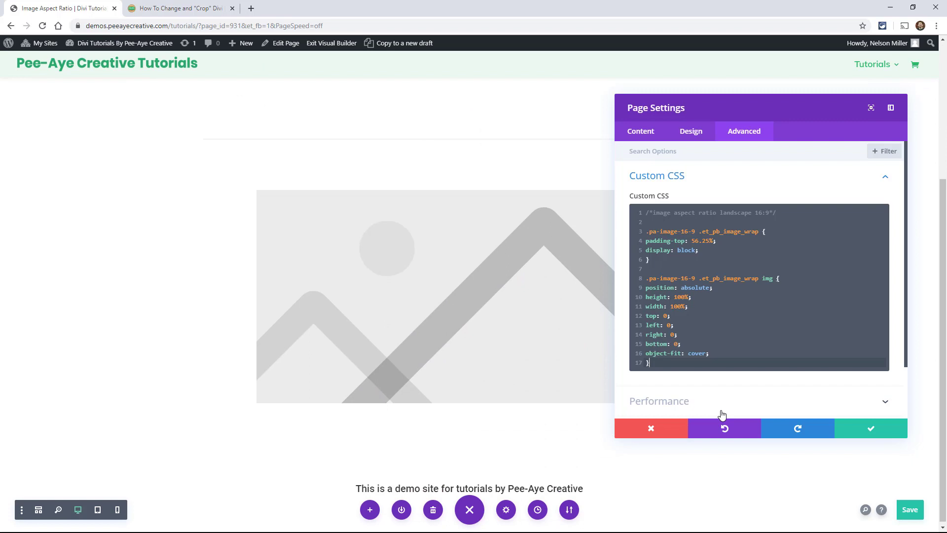
Keep the 16:9 page CSS and change the image module's class to pa-image-16-9
{"action": "left_click", "coordinate": [858, 433]}
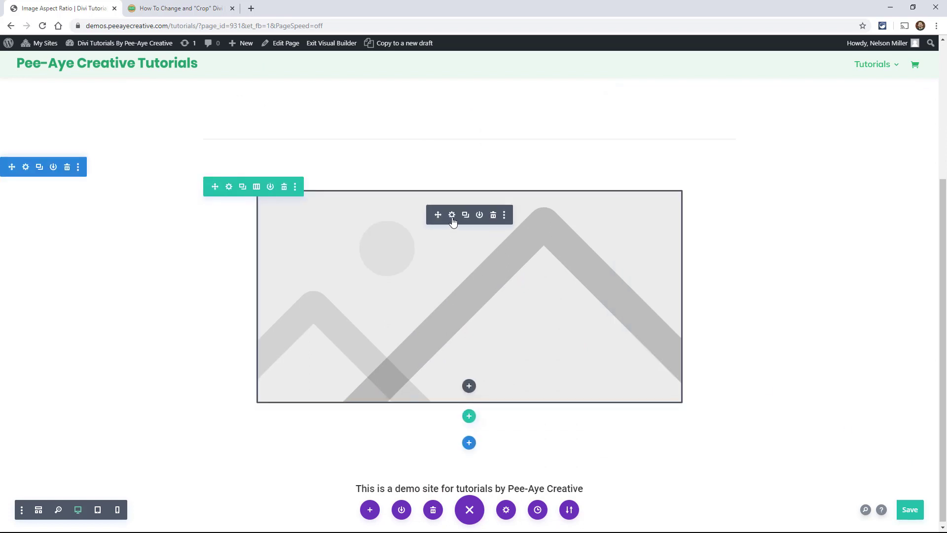
{"action": "left_click", "coordinate": [453, 223]}
{"action": "left_click", "coordinate": [744, 131]}
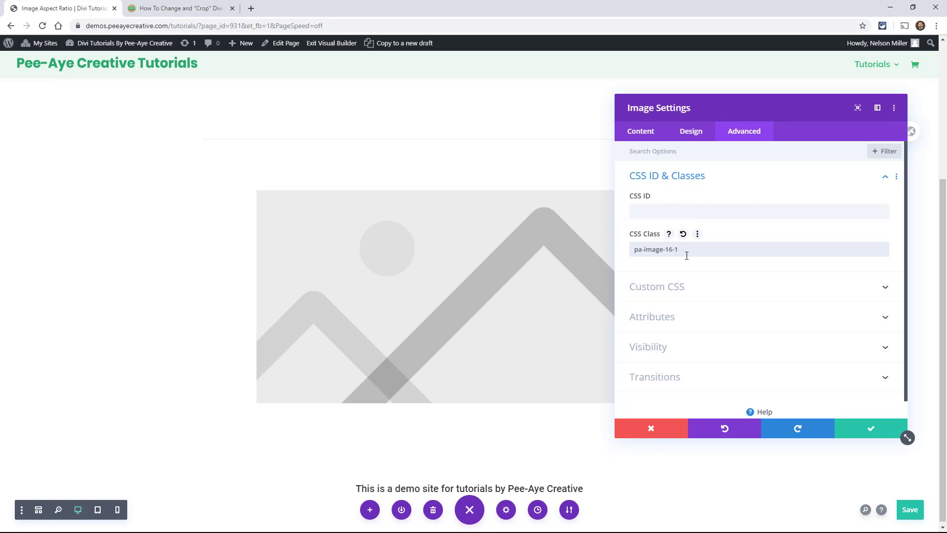
{"action": "type", "text": "9"}
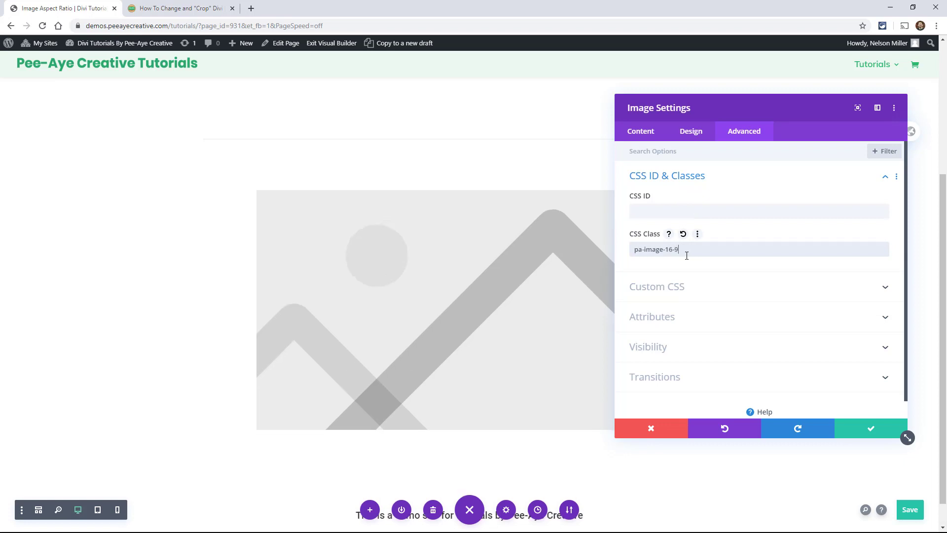
Select the tutorial's Landscape 4:3 CSS block, then return to the image's class setting
{"action": "left_click", "coordinate": [176, 8]}
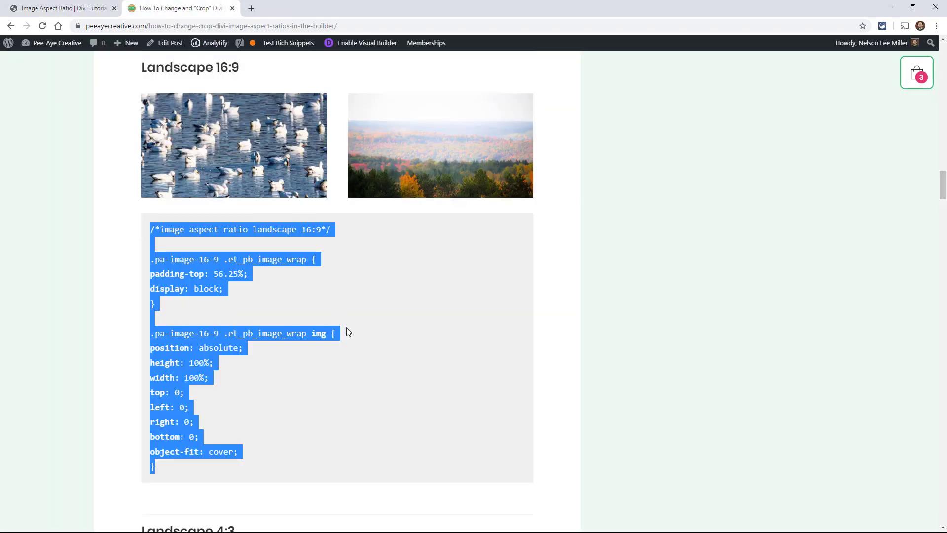
{"action": "scroll", "coordinate": [346, 328], "scroll_direction": "down", "scroll_amount": 10}
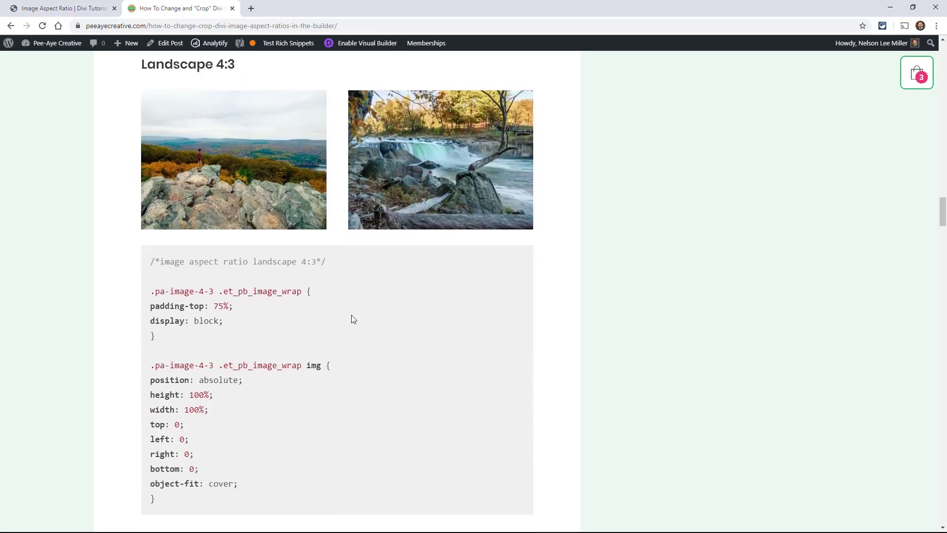
{"action": "left_click_drag", "start_coordinate": [174, 495], "coordinate": [146, 258]}
{"action": "key", "text": "ctrl+c"}
{"action": "left_click", "coordinate": [88, 8]}
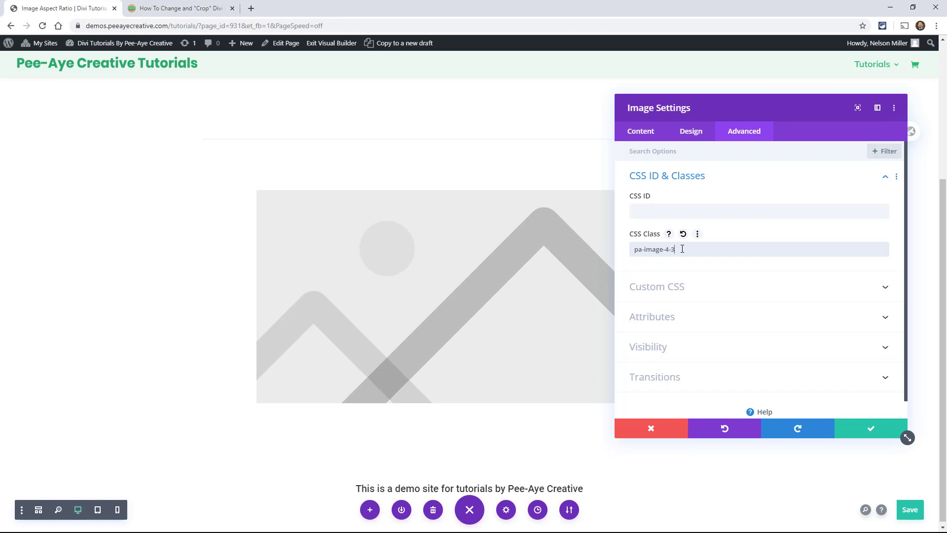
Save the image settings and paste the 4:3 CSS over the page's 16:9 Custom CSS
{"action": "left_click", "coordinate": [849, 429]}
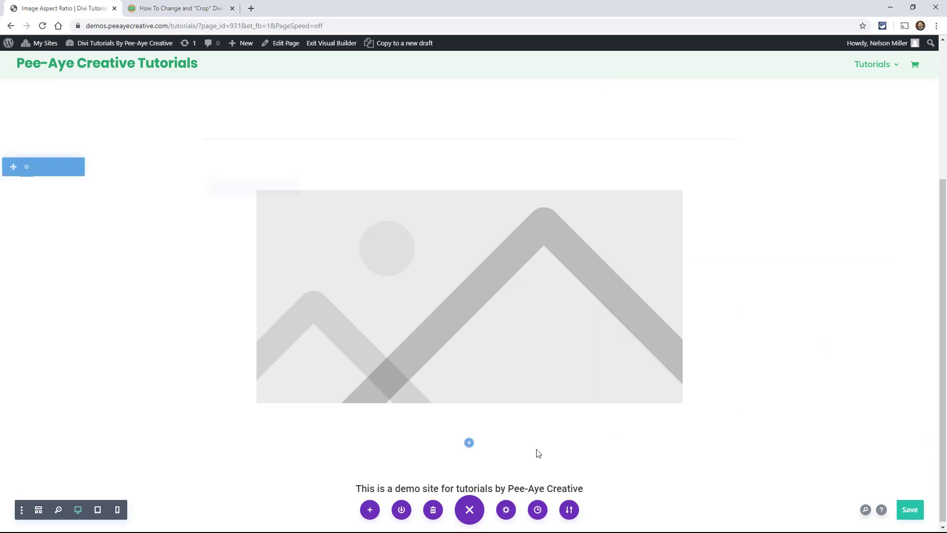
{"action": "left_click", "coordinate": [506, 509]}
{"action": "left_click", "coordinate": [744, 131]}
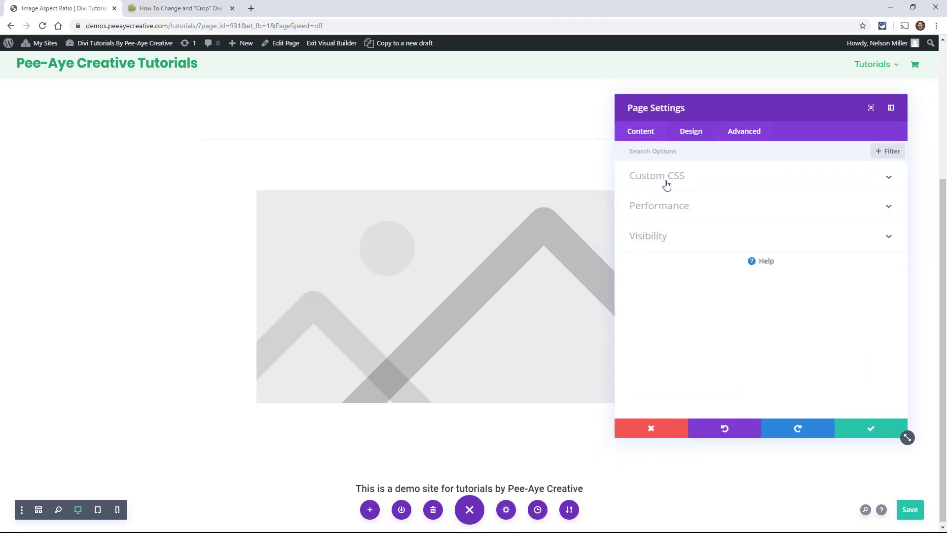
{"action": "left_click", "coordinate": [663, 184]}
{"action": "left_click", "coordinate": [680, 300]}
{"action": "key", "text": "ctrl+a"}
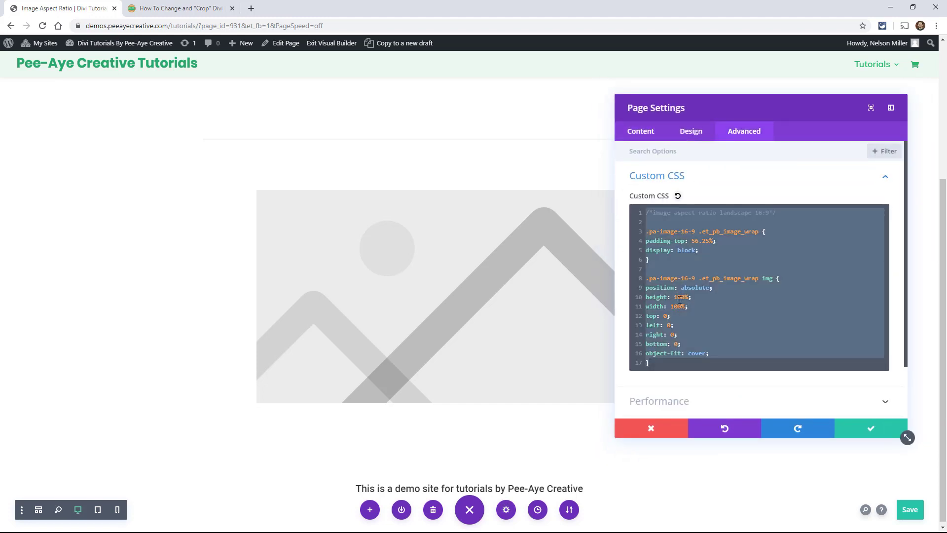
{"action": "key", "text": "ctrl+v"}
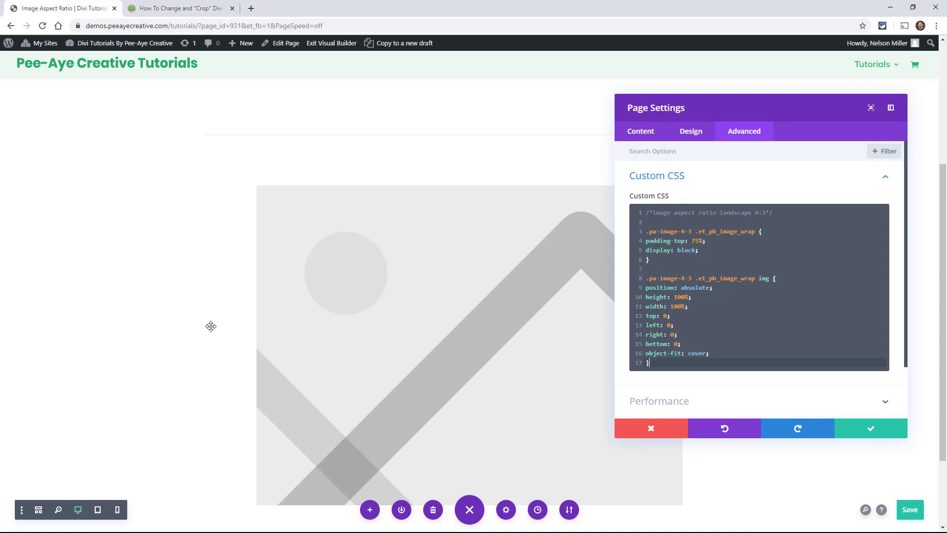
{"action": "left_click", "coordinate": [863, 428]}
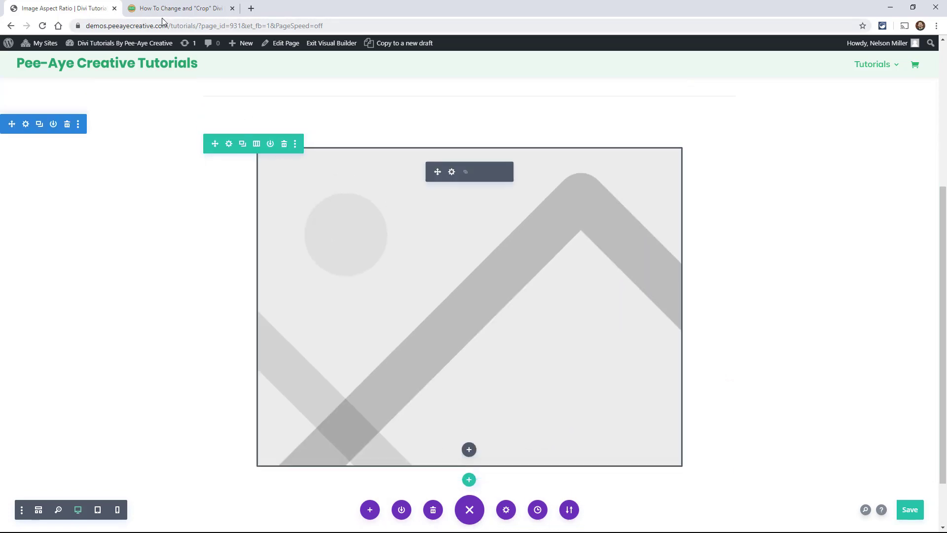
Scroll the tutorial to Portrait 9:16 and highlight its entire CSS code block
{"action": "left_click", "coordinate": [168, 9]}
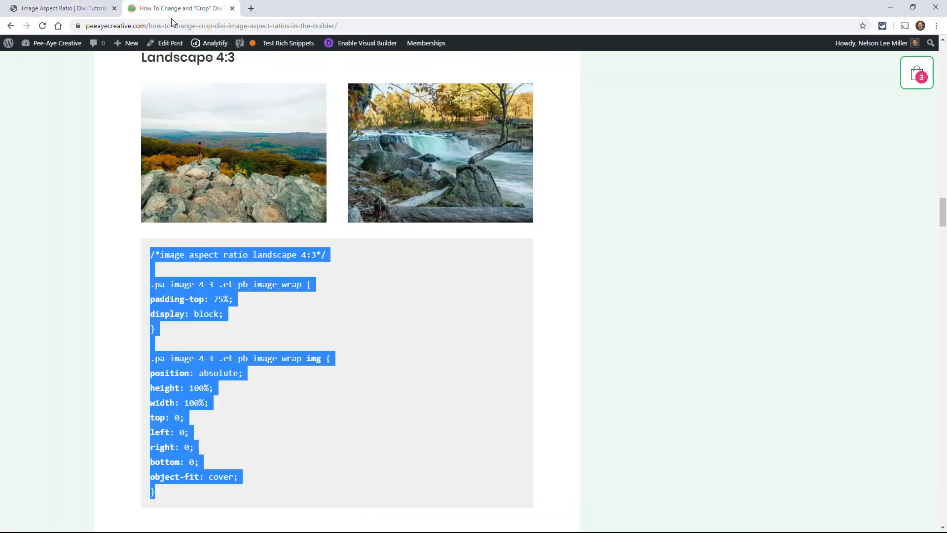
{"action": "scroll", "coordinate": [233, 267], "scroll_direction": "down", "scroll_amount": 9}
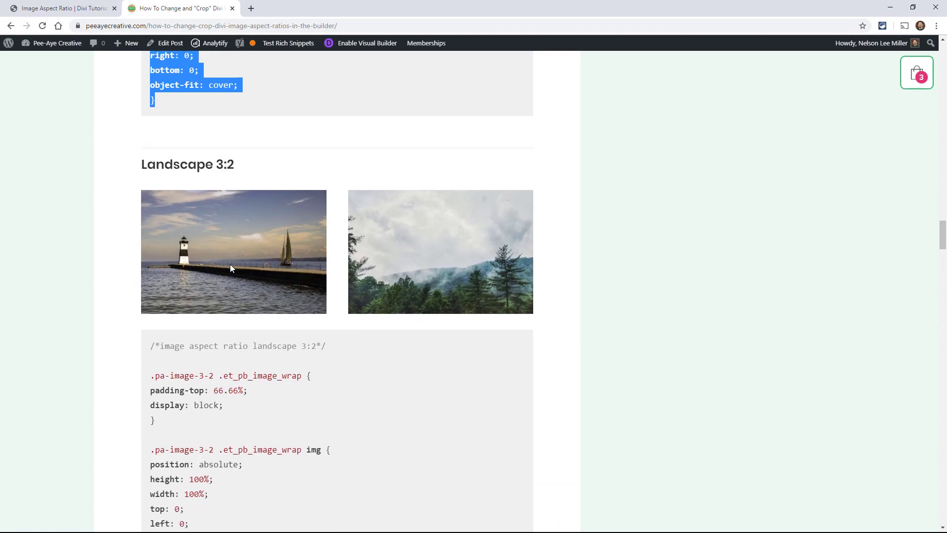
{"action": "scroll", "coordinate": [229, 265], "scroll_direction": "down", "scroll_amount": 10}
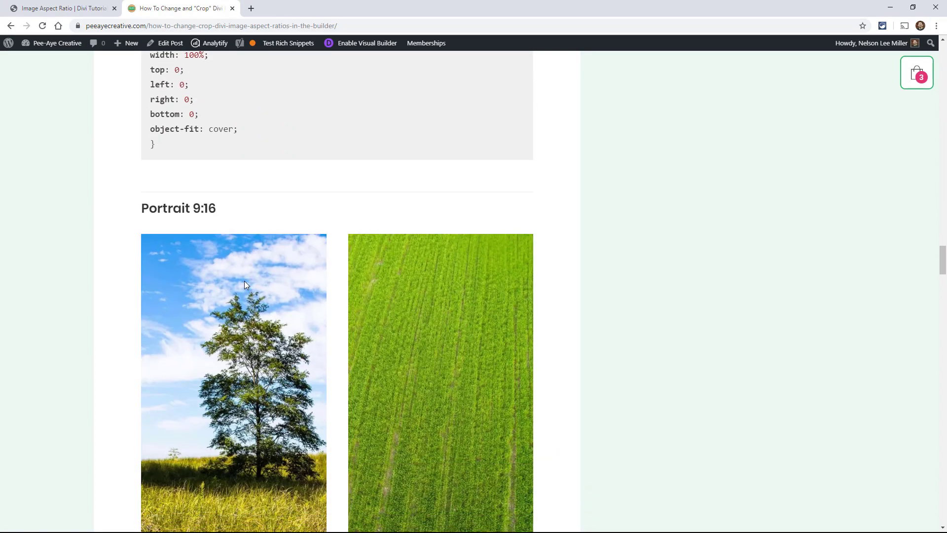
{"action": "scroll", "coordinate": [244, 284], "scroll_direction": "down", "scroll_amount": 6}
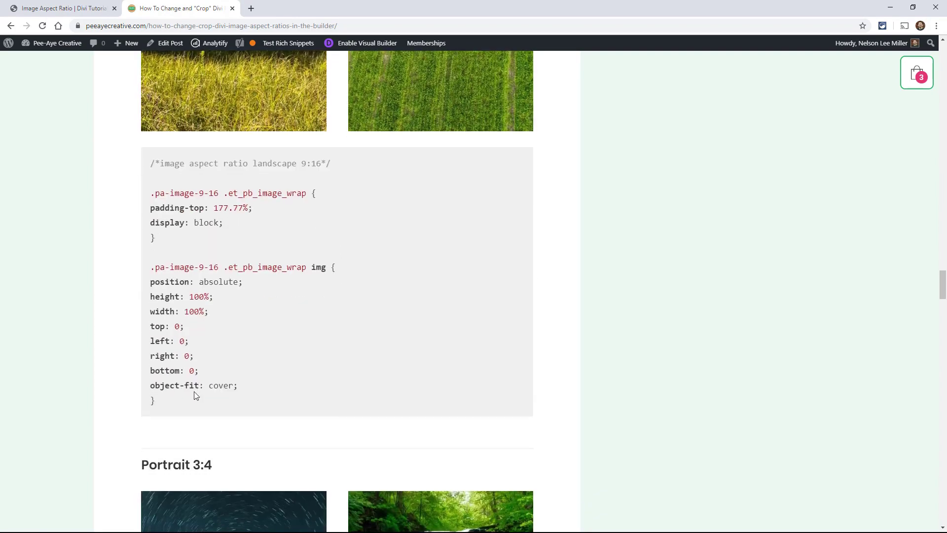
{"action": "left_click_drag", "start_coordinate": [182, 409], "coordinate": [175, 386]}
{"action": "left_click_drag", "start_coordinate": [160, 281], "coordinate": [155, 172]}
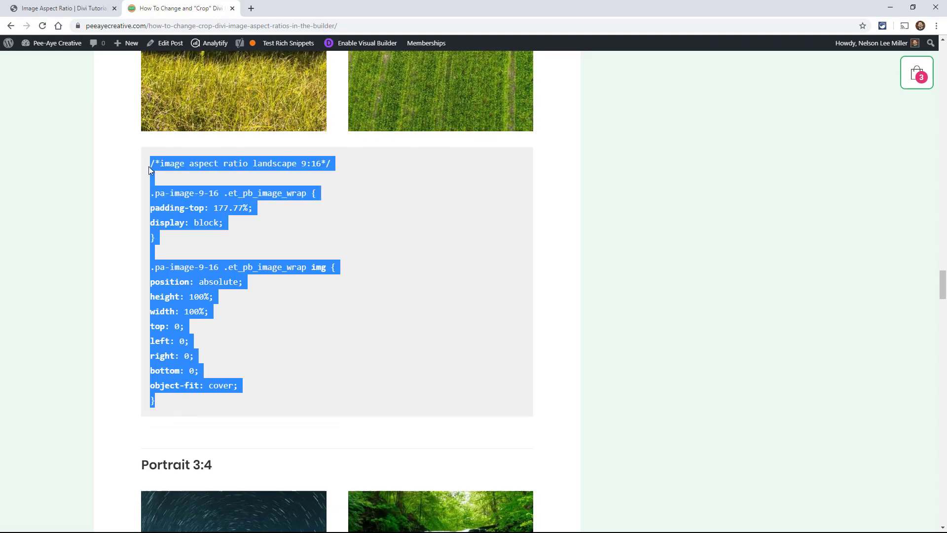
{"action": "scroll", "coordinate": [240, 241], "scroll_direction": "up", "scroll_amount": 8}
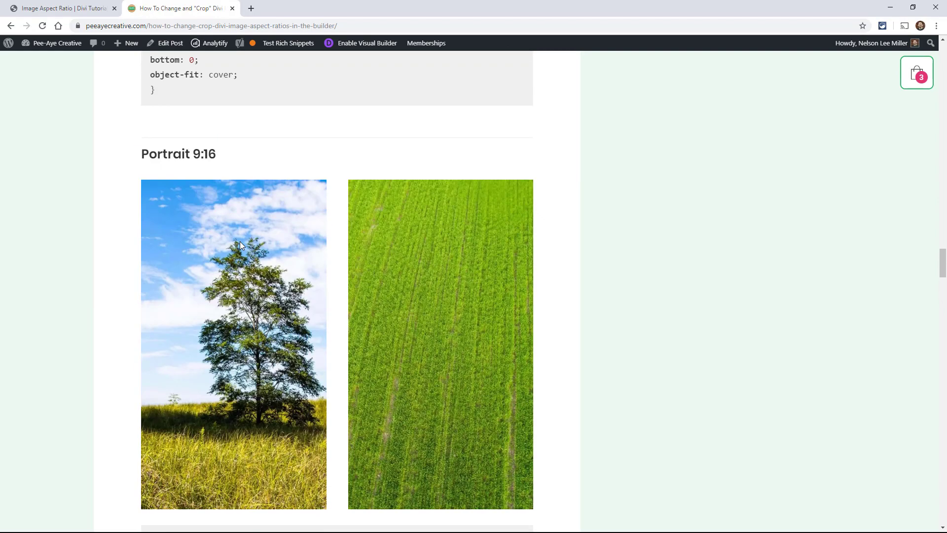
{"action": "scroll", "coordinate": [240, 241], "scroll_direction": "up", "scroll_amount": 2}
Review the page's Advanced Custom CSS and close Page Settings
{"action": "left_click", "coordinate": [69, 8]}
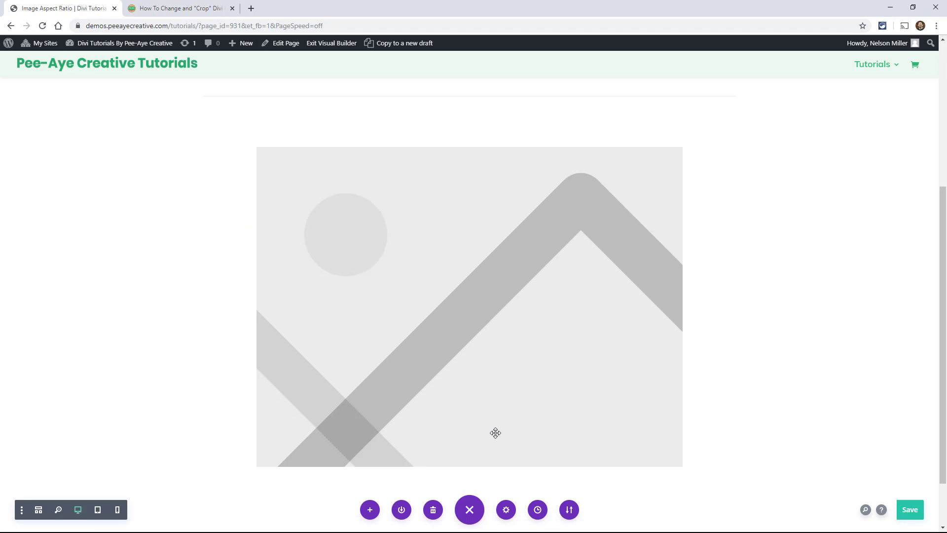
{"action": "left_click", "coordinate": [506, 509]}
{"action": "left_click", "coordinate": [739, 131]}
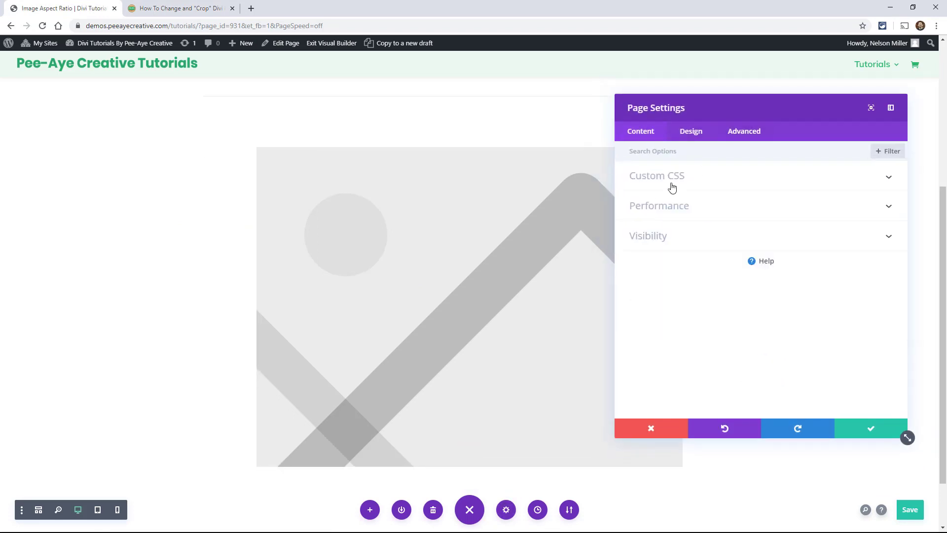
{"action": "left_click", "coordinate": [664, 182]}
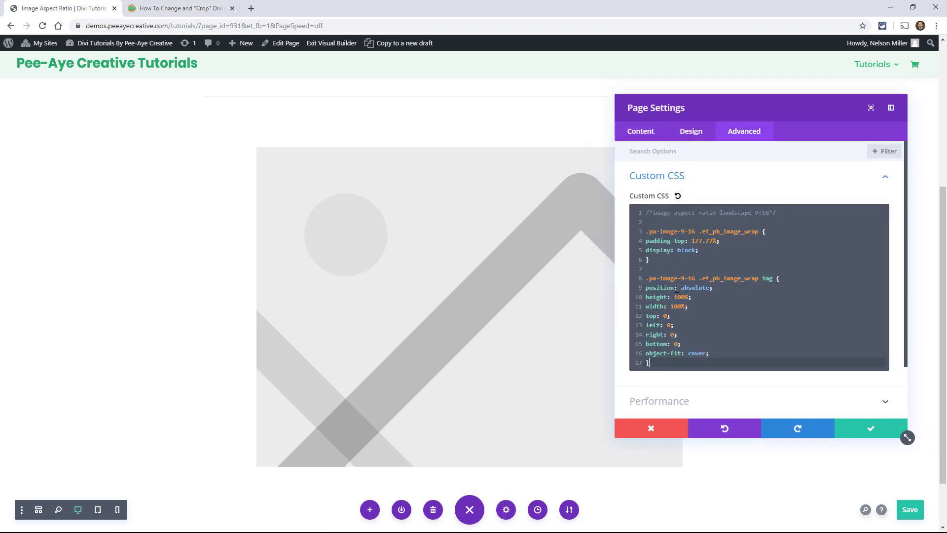
{"action": "left_click", "coordinate": [854, 427]}
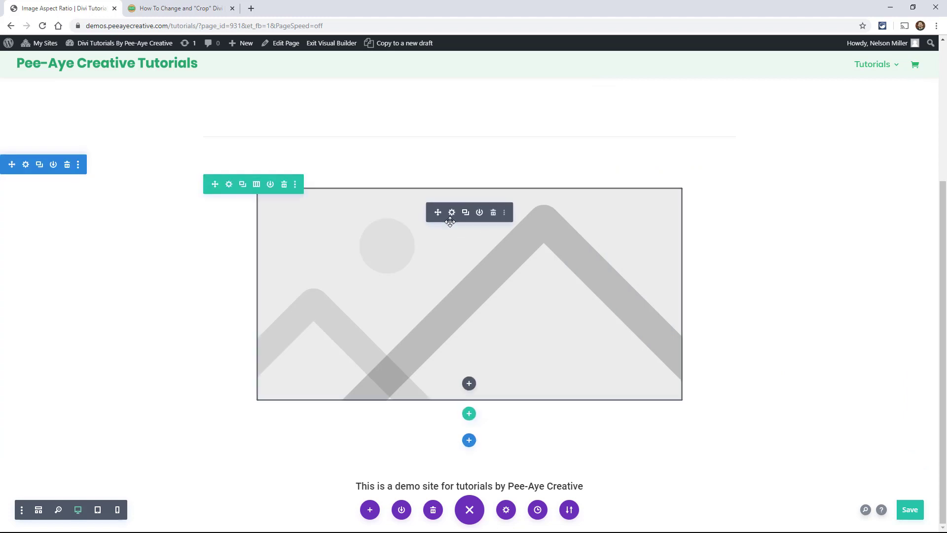
Change the image module's CSS Class to pa-image-9-16 and save it
{"action": "left_click", "coordinate": [450, 213]}
{"action": "left_click", "coordinate": [737, 126]}
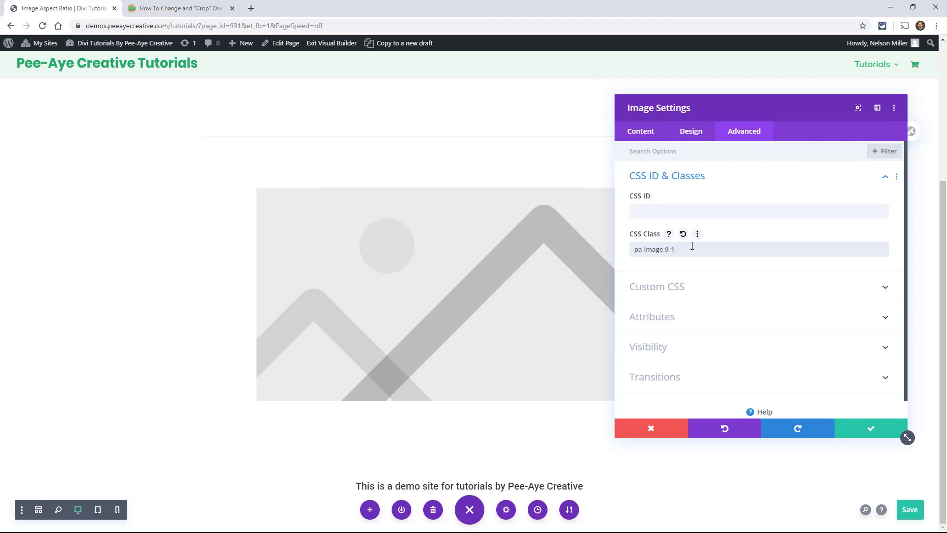
{"action": "type", "text": "6"}
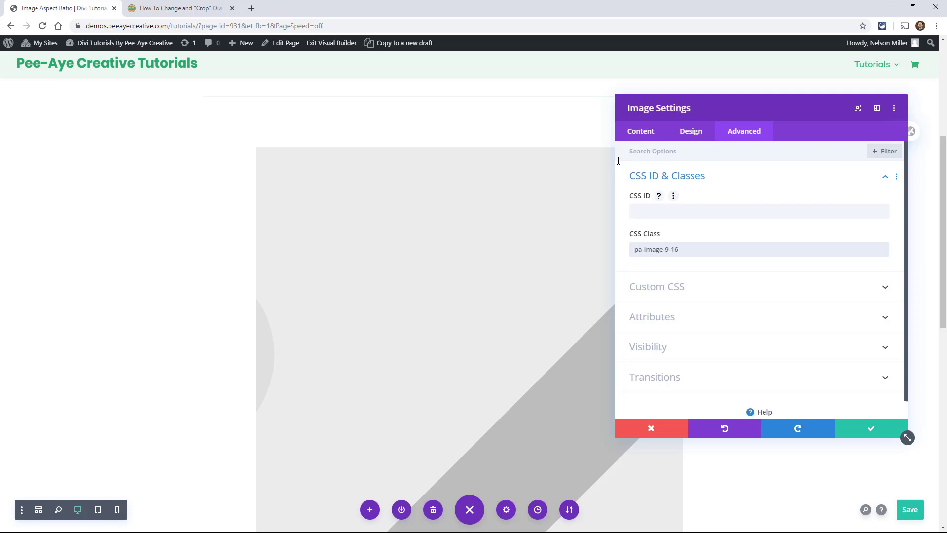
{"action": "left_click", "coordinate": [861, 434]}
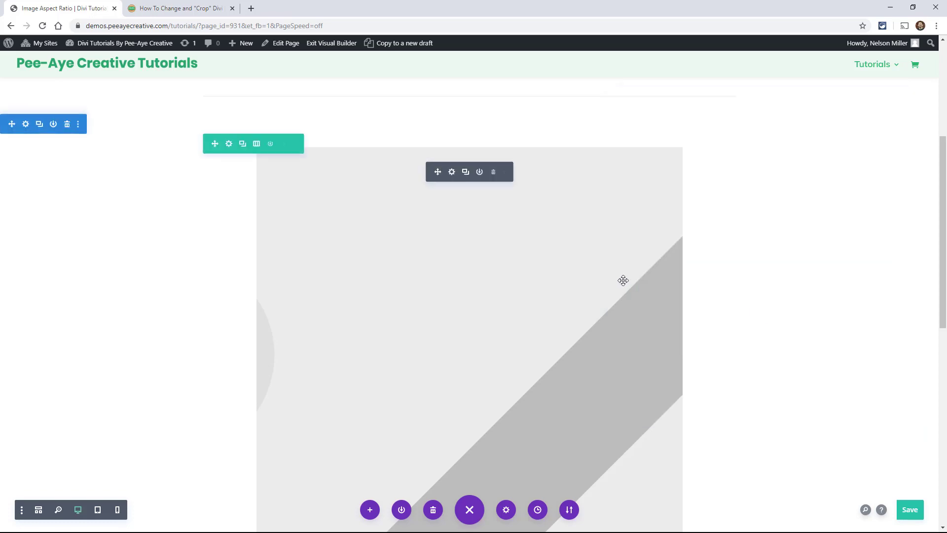
{"action": "scroll", "coordinate": [623, 280], "scroll_direction": "down", "scroll_amount": 9}
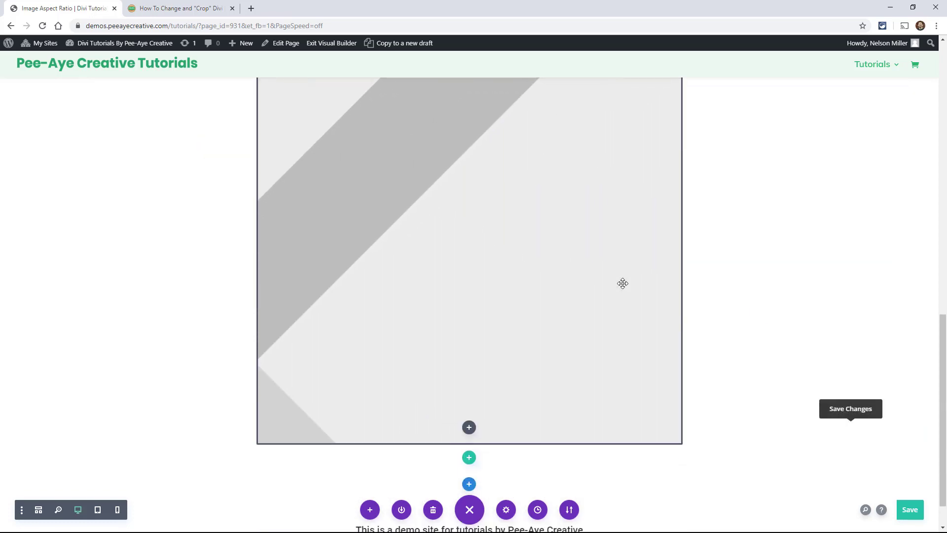
Scroll the tutorial to Portrait 2:3 and select its .pa-image-2-3 CSS block
{"action": "left_click", "coordinate": [167, 11]}
{"action": "scroll", "coordinate": [299, 204], "scroll_direction": "down", "scroll_amount": 14}
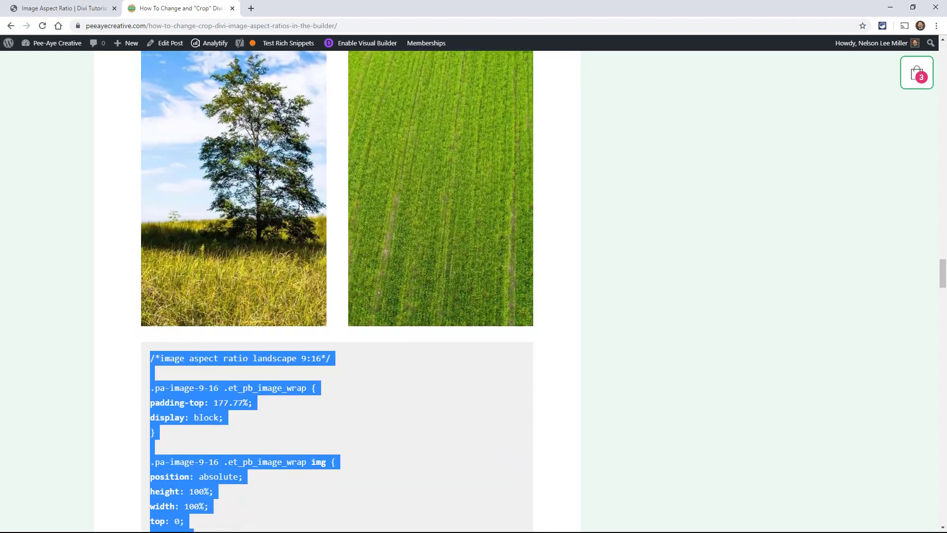
{"action": "scroll", "coordinate": [297, 205], "scroll_direction": "down", "scroll_amount": 13}
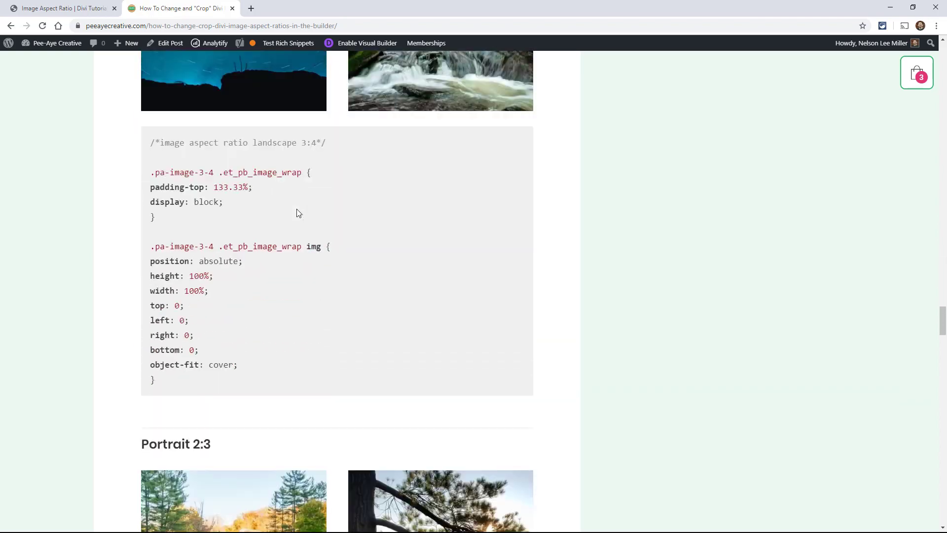
{"action": "scroll", "coordinate": [297, 209], "scroll_direction": "down", "scroll_amount": 8}
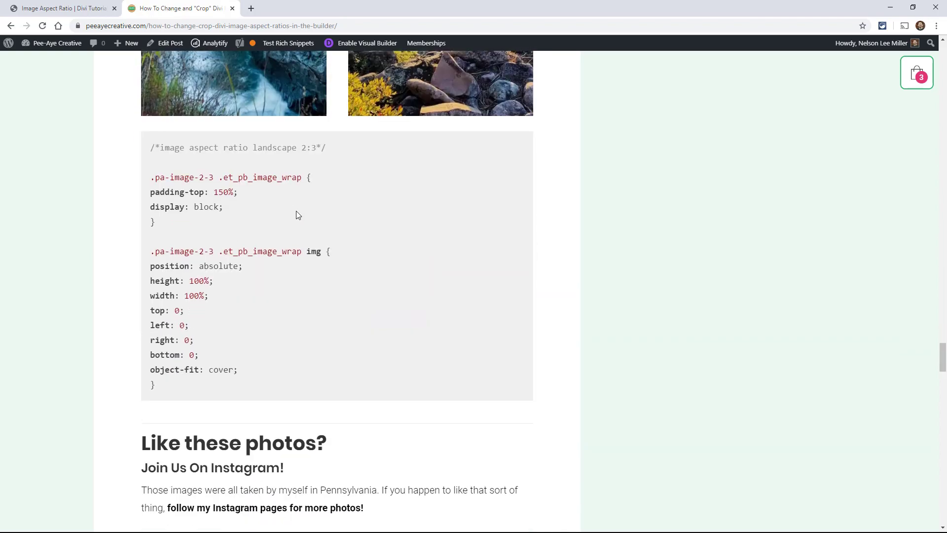
{"action": "left_click_drag", "start_coordinate": [187, 347], "coordinate": [145, 109]}
{"action": "key", "text": "ctrl+c"}
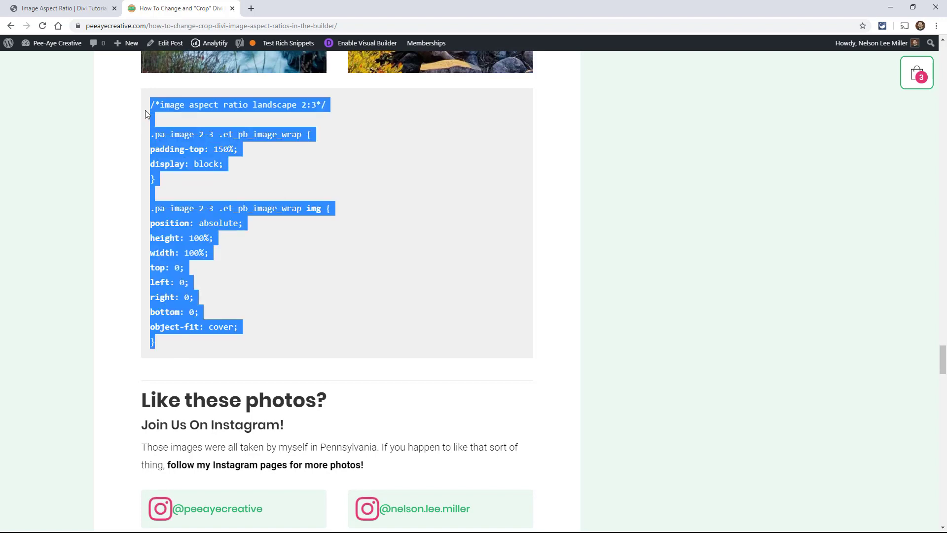
Replace the old 9:16 page custom CSS with the 2:3 rules and save the page settings
{"action": "left_click", "coordinate": [104, 5]}
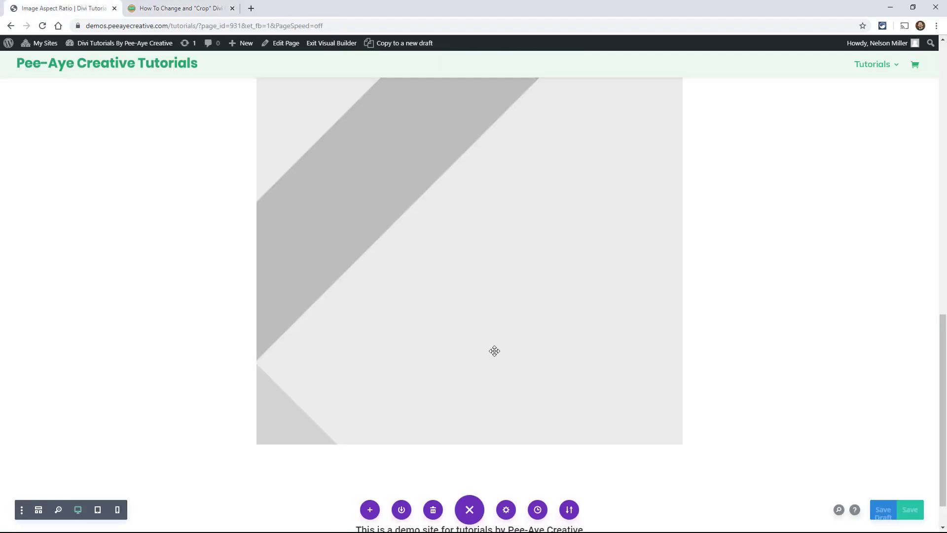
{"action": "key", "text": "o"}
{"action": "left_click", "coordinate": [744, 131]}
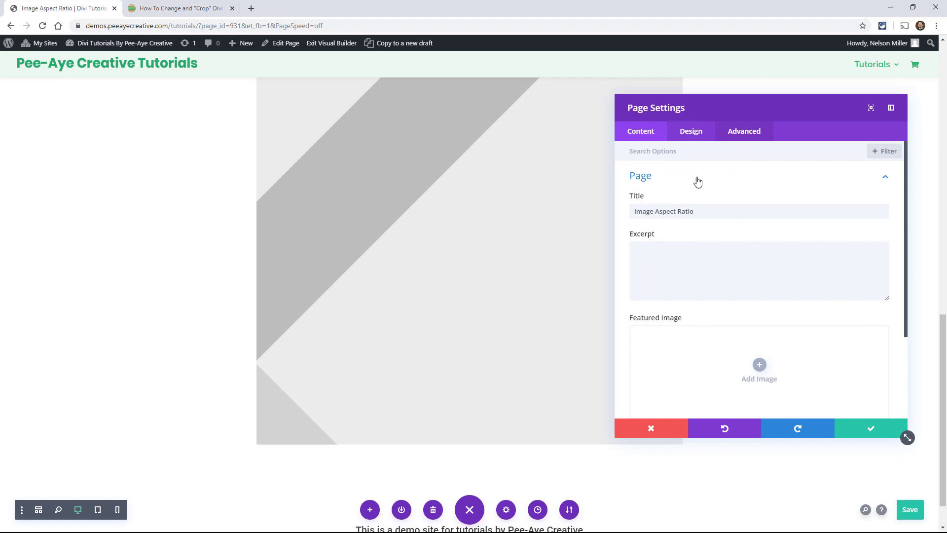
{"action": "left_click", "coordinate": [661, 176]}
{"action": "left_click", "coordinate": [681, 264]}
{"action": "key", "text": "ctrl+a"}
{"action": "key", "text": "ctrl+v"}
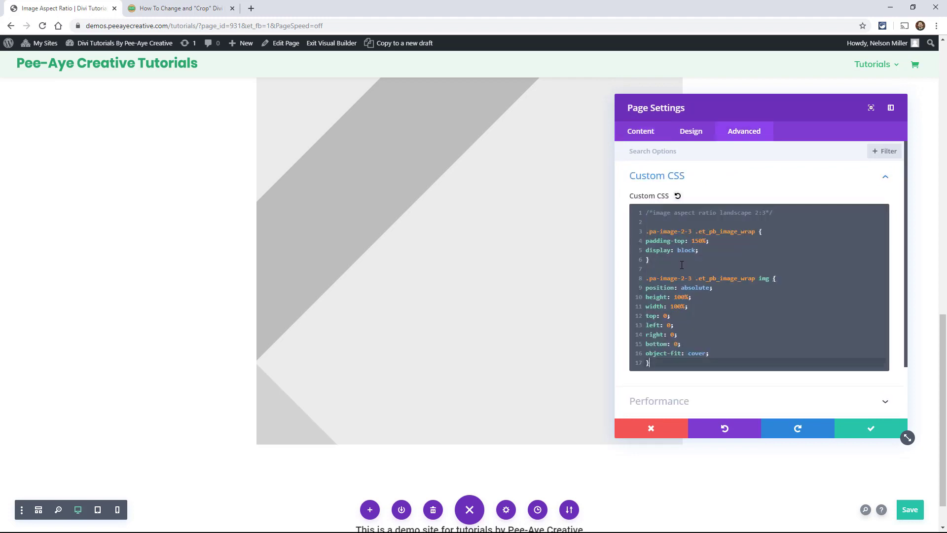
{"action": "left_click", "coordinate": [864, 434]}
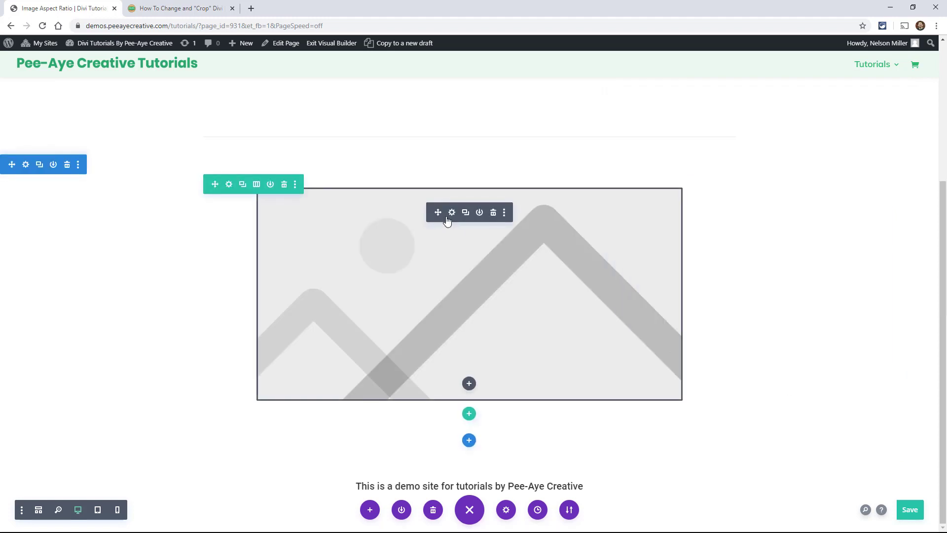
Set the image module's CSS class to pa-image-2-3 and save it
{"action": "left_click", "coordinate": [452, 212]}
{"action": "left_click", "coordinate": [745, 131]}
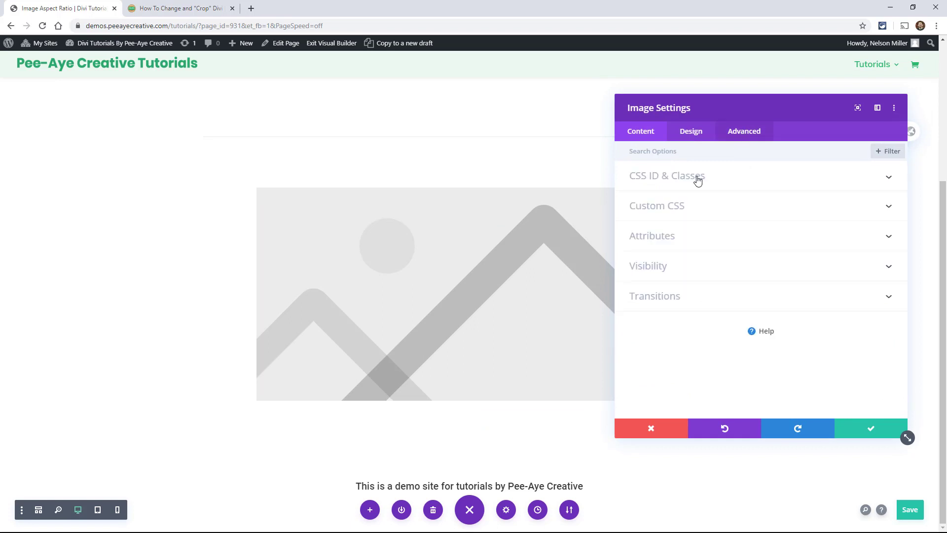
{"action": "left_click", "coordinate": [667, 185]}
{"action": "left_click", "coordinate": [693, 252]}
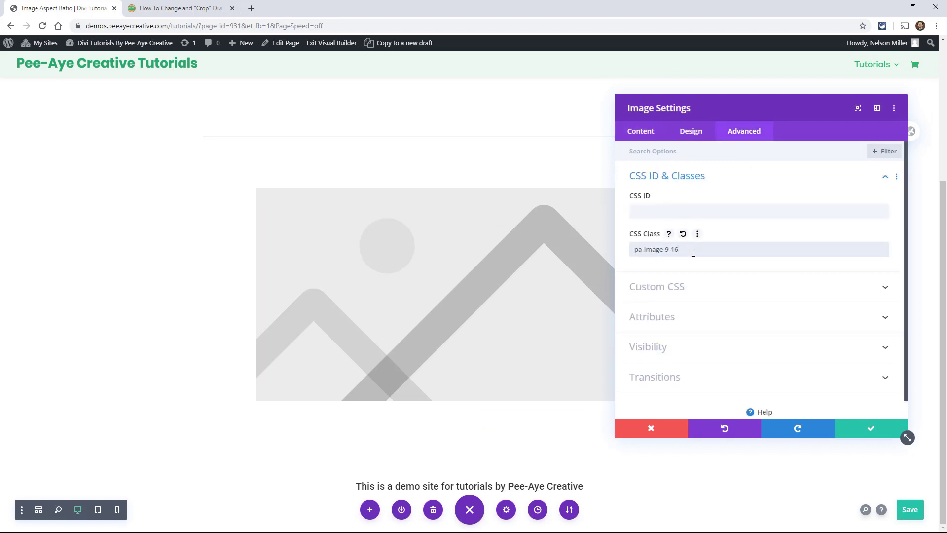
{"action": "type", "text": "2-3"}
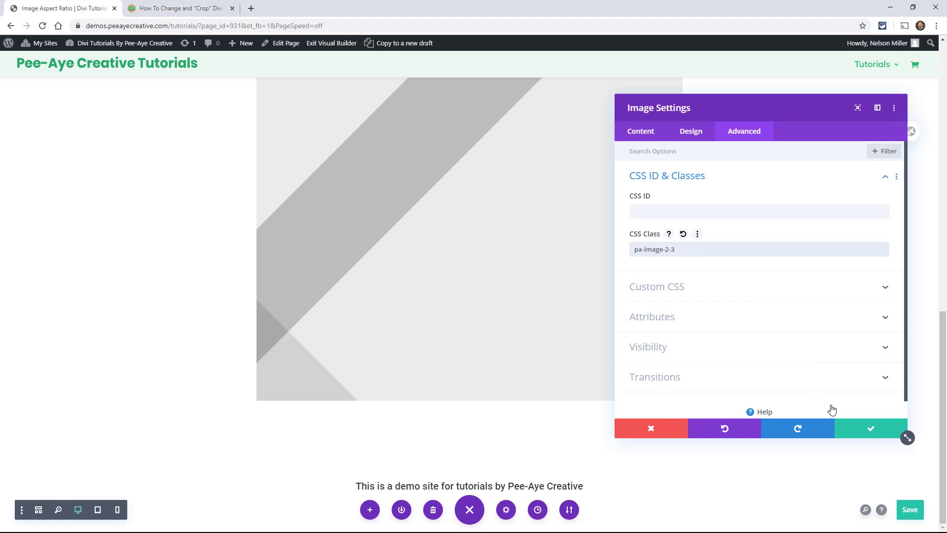
{"action": "left_click", "coordinate": [854, 429]}
{"action": "scroll", "coordinate": [450, 330], "scroll_direction": "up", "scroll_amount": 6}
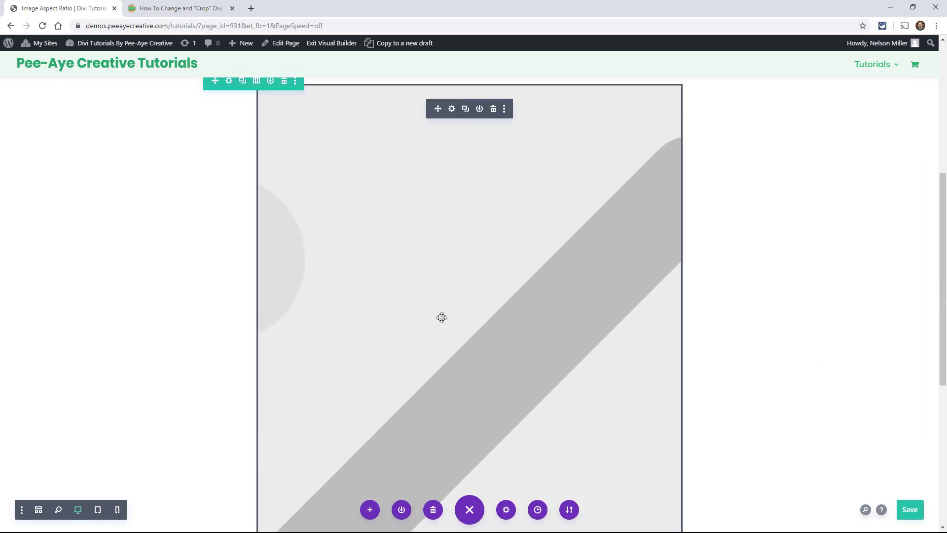
{"action": "scroll", "coordinate": [442, 317], "scroll_direction": "up", "scroll_amount": 3}
Change the row's column structure to three columns
{"action": "left_click", "coordinate": [256, 220]}
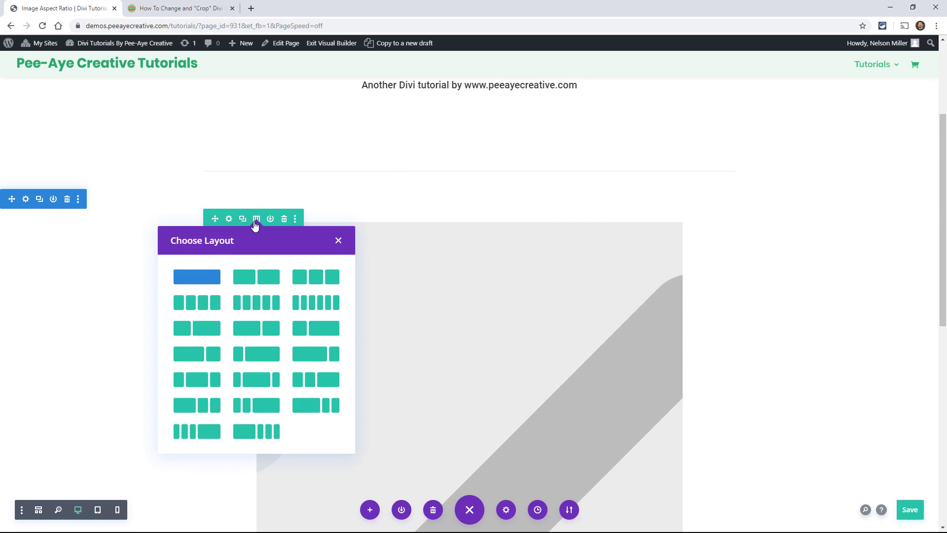
{"action": "left_click", "coordinate": [263, 279]}
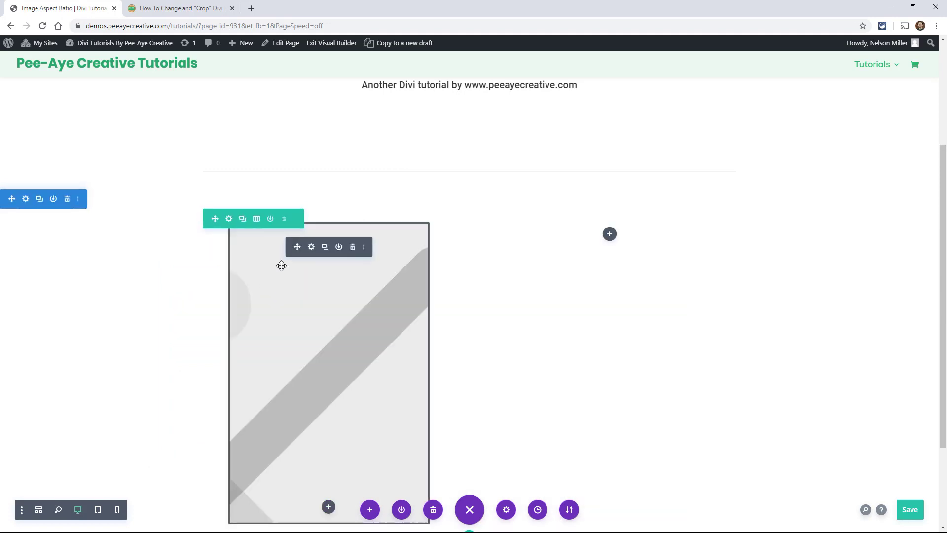
{"action": "left_click", "coordinate": [256, 219]}
{"action": "left_click", "coordinate": [318, 272]}
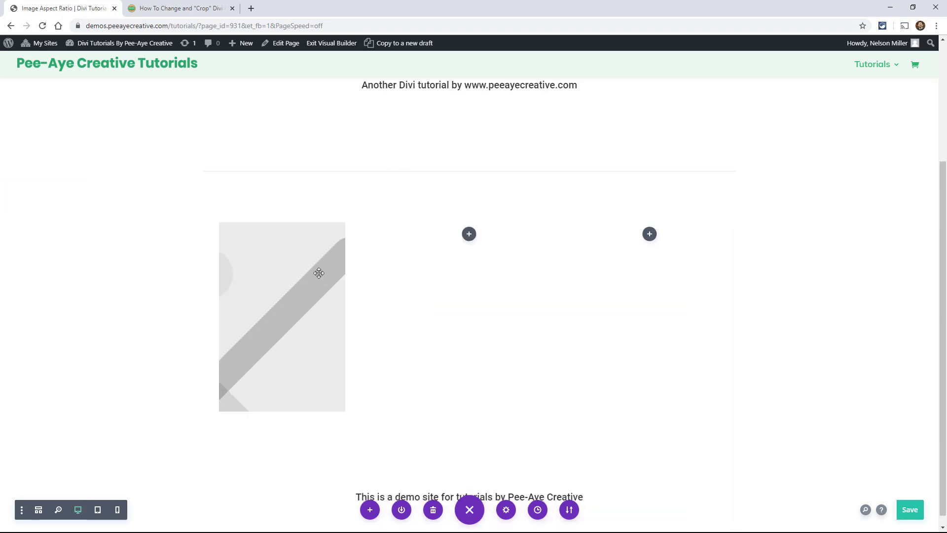
Place a copy of the 2:3 image module in the second column
{"action": "mouse_move", "coordinate": [283, 248]}
{"action": "scroll", "coordinate": [256, 250], "scroll_direction": "up", "scroll_amount": 3}
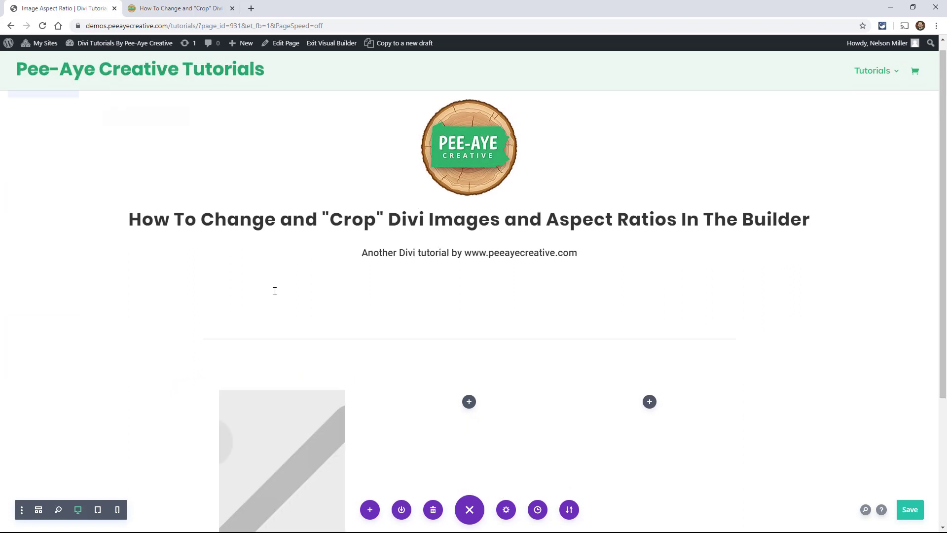
{"action": "scroll", "coordinate": [271, 283], "scroll_direction": "down", "scroll_amount": 3}
{"action": "left_click_drag", "start_coordinate": [249, 270], "coordinate": [262, 220]}
Copy the Landscape 3:2 CSS block from the tutorial article
{"action": "scroll", "coordinate": [227, 138], "scroll_direction": "down", "scroll_amount": 1}
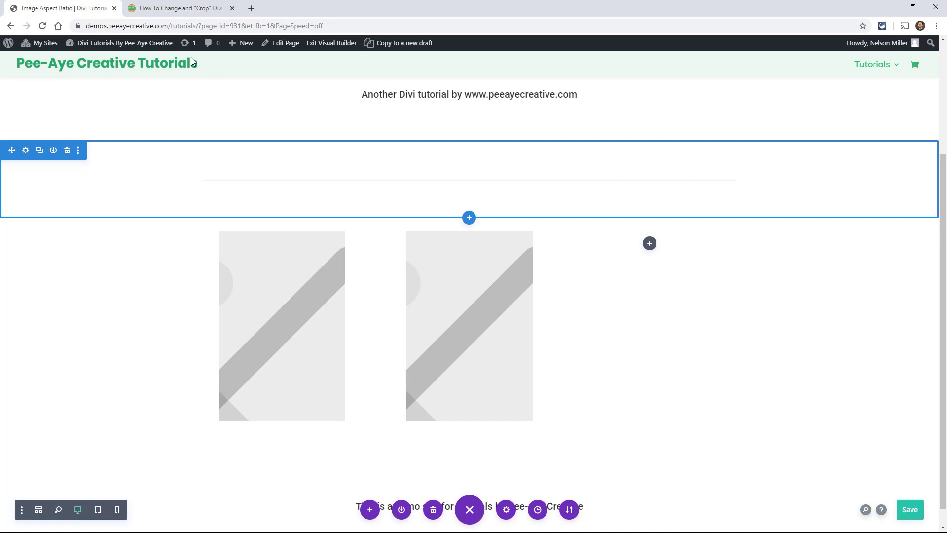
{"action": "left_click", "coordinate": [163, 8]}
{"action": "scroll", "coordinate": [285, 212], "scroll_direction": "up", "scroll_amount": 20}
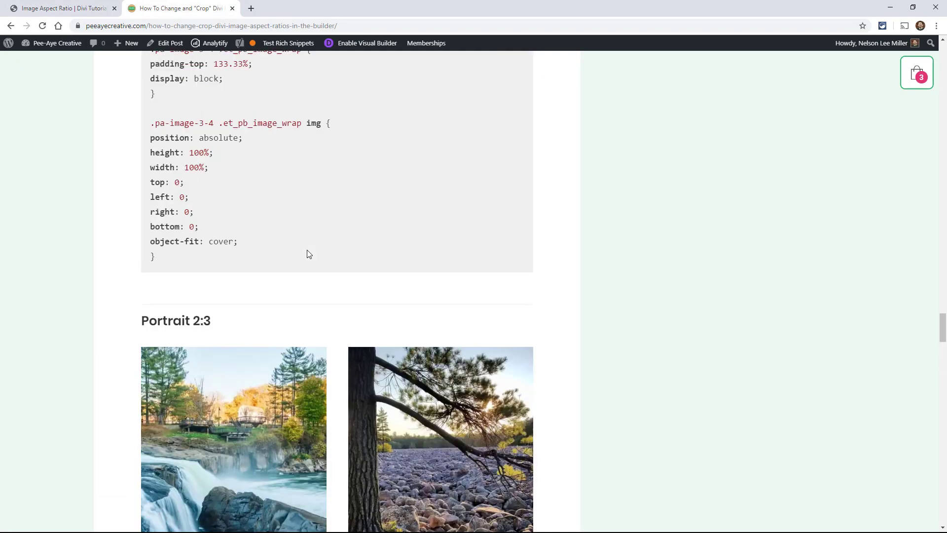
{"action": "scroll", "coordinate": [329, 314], "scroll_direction": "up", "scroll_amount": 13}
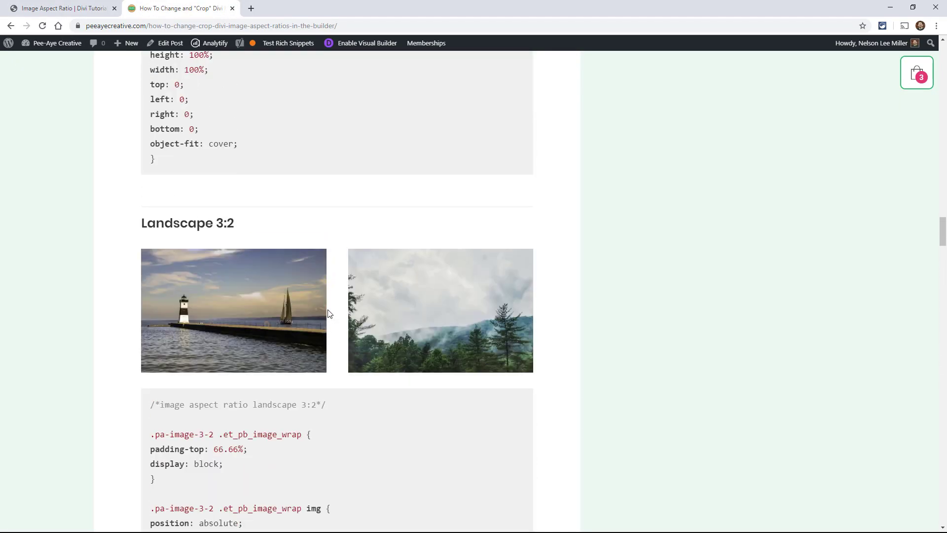
{"action": "scroll", "coordinate": [375, 337], "scroll_direction": "down", "scroll_amount": 4}
{"action": "left_click_drag", "start_coordinate": [182, 469], "coordinate": [124, 228]}
Paste the 3:2 CSS below the 2:3 rules in the page's Custom CSS and save
{"action": "left_click", "coordinate": [95, 11]}
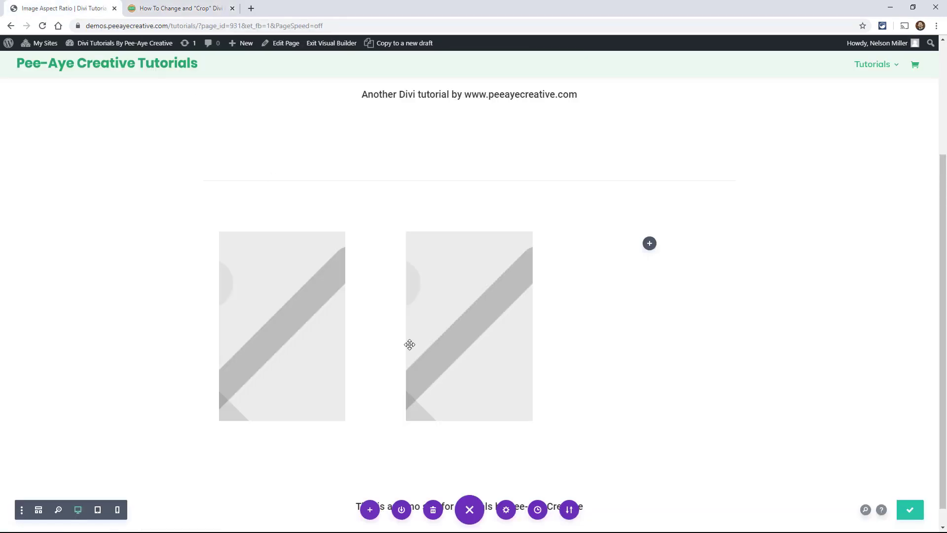
{"action": "left_click", "coordinate": [505, 509]}
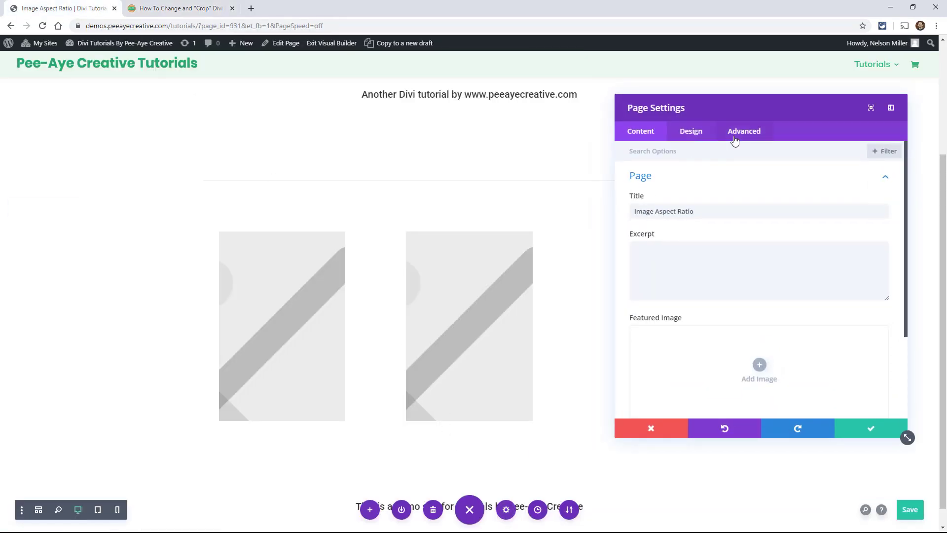
{"action": "left_click", "coordinate": [743, 122]}
{"action": "left_click", "coordinate": [654, 281]}
{"action": "key", "text": "ctrl+v"}
{"action": "scroll", "coordinate": [675, 310], "scroll_direction": "down", "scroll_amount": 2}
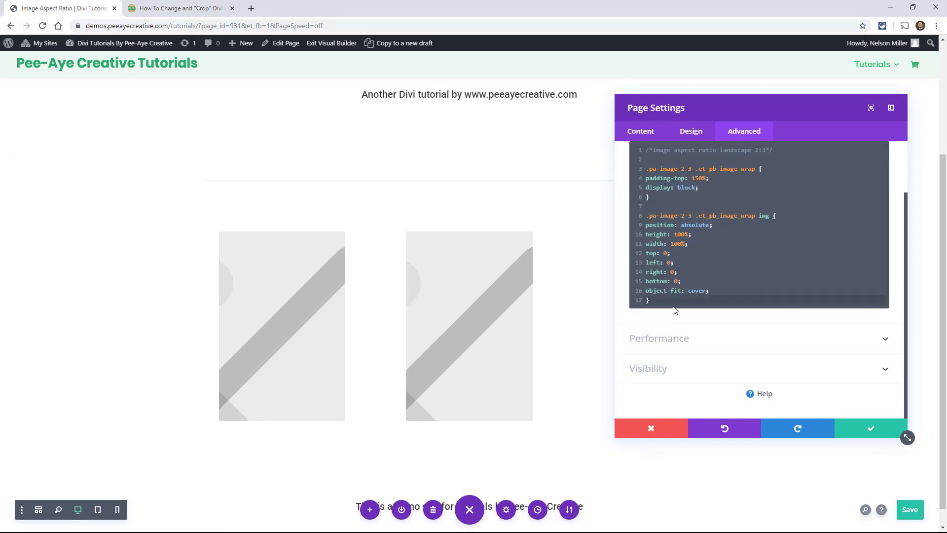
{"action": "key", "text": "Return"}
{"action": "key", "text": "Return"}
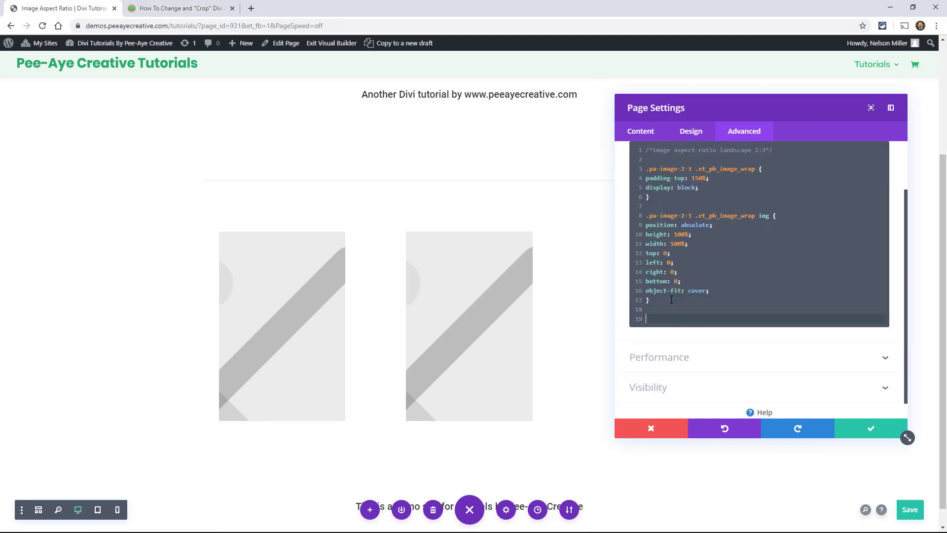
{"action": "key", "text": "ctrl+v"}
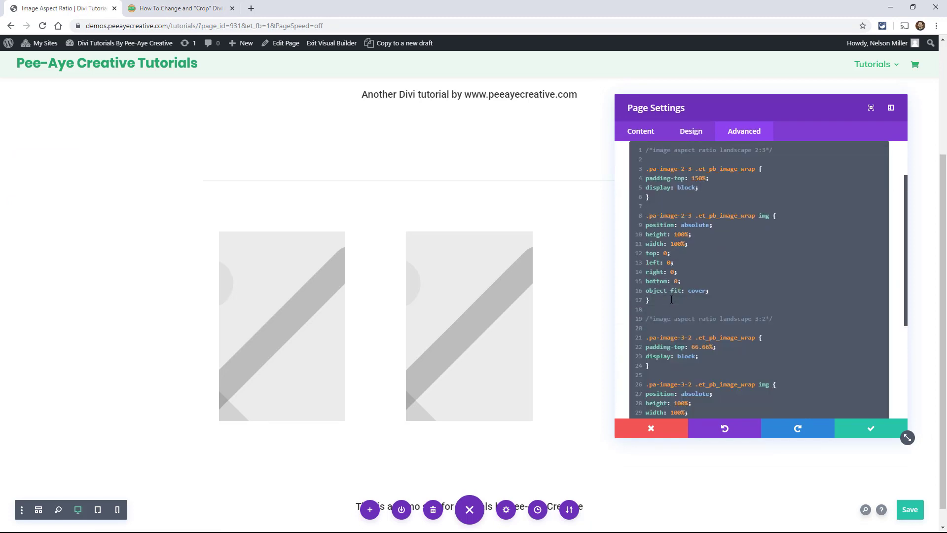
{"action": "left_click", "coordinate": [864, 429]}
Edit the second image's CSS class from pa-image-2-3 to pa-image-3-2 and save
{"action": "left_click", "coordinate": [451, 257]}
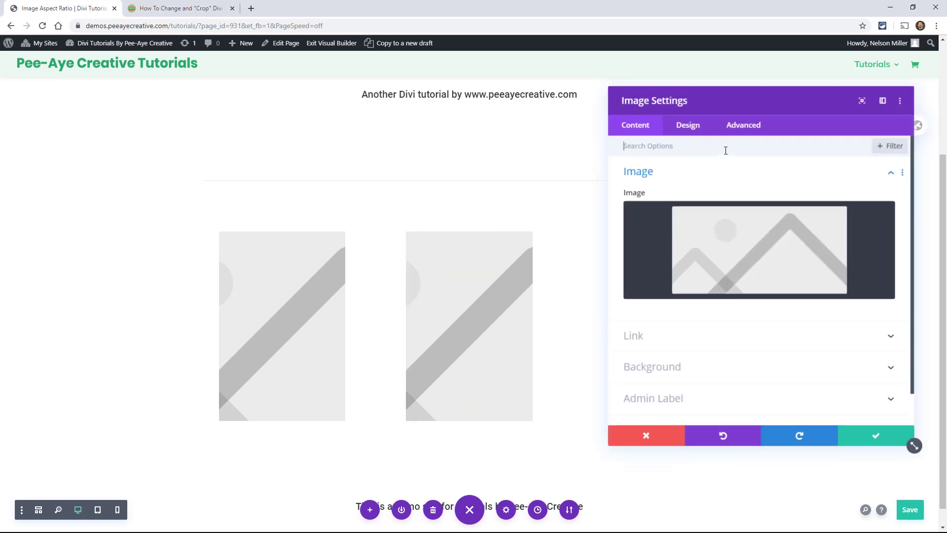
{"action": "left_click", "coordinate": [744, 130]}
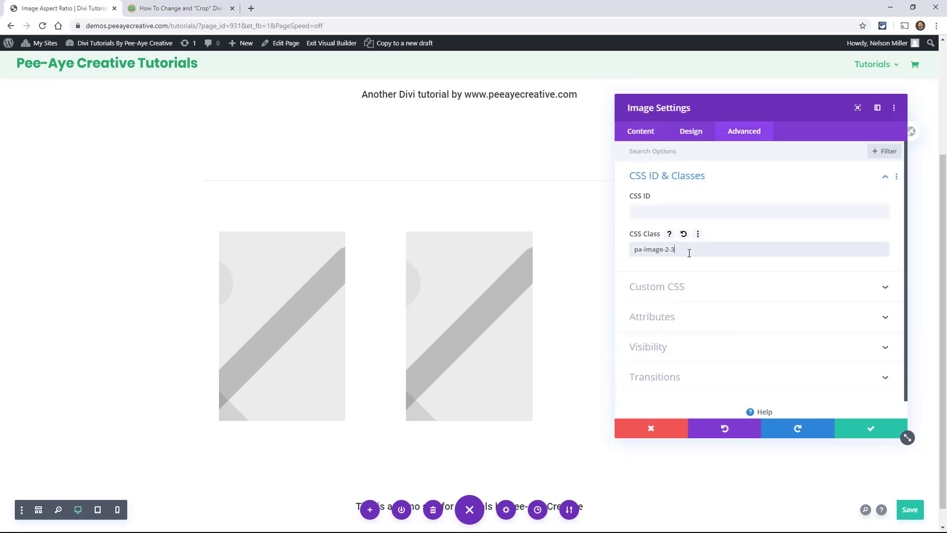
{"action": "key", "text": "BackSpace"}
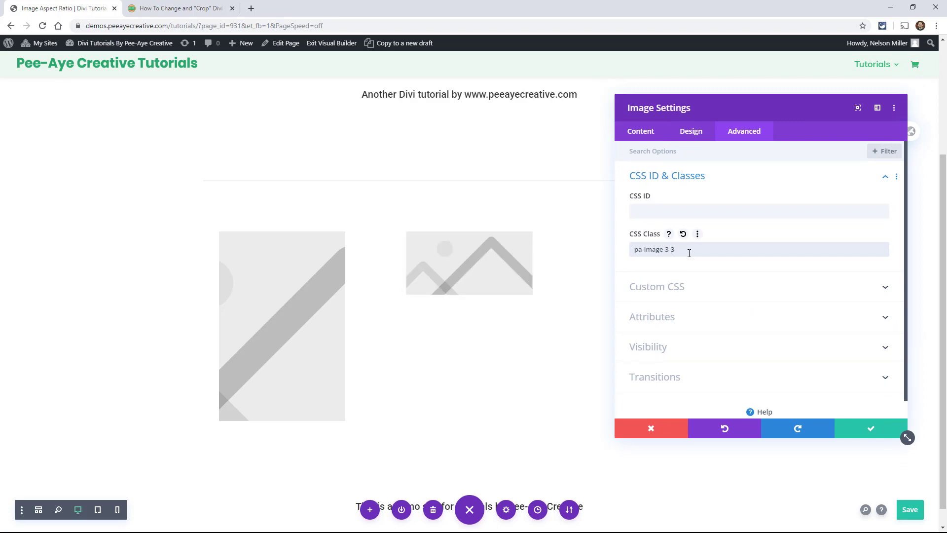
{"action": "key", "text": "BackSpace"}
{"action": "type", "text": "2"}
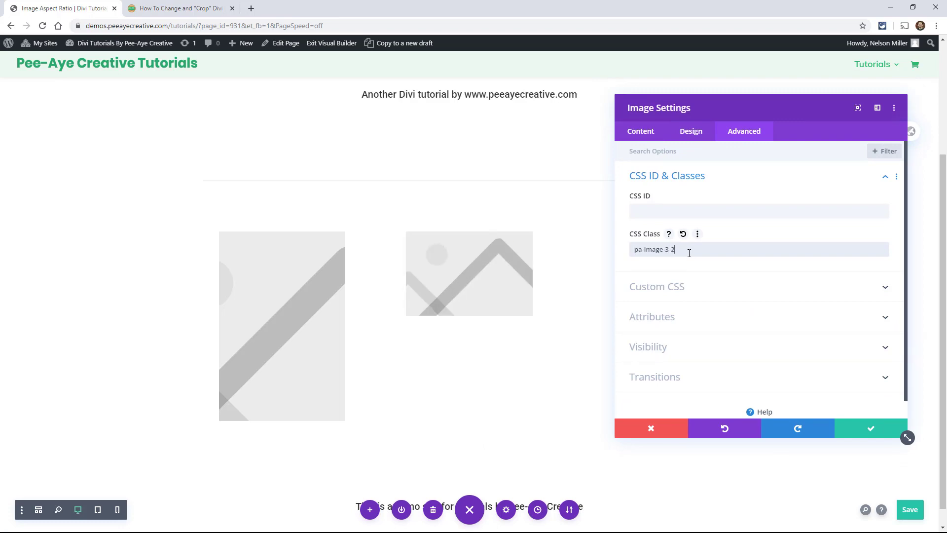
{"action": "left_click", "coordinate": [872, 429]}
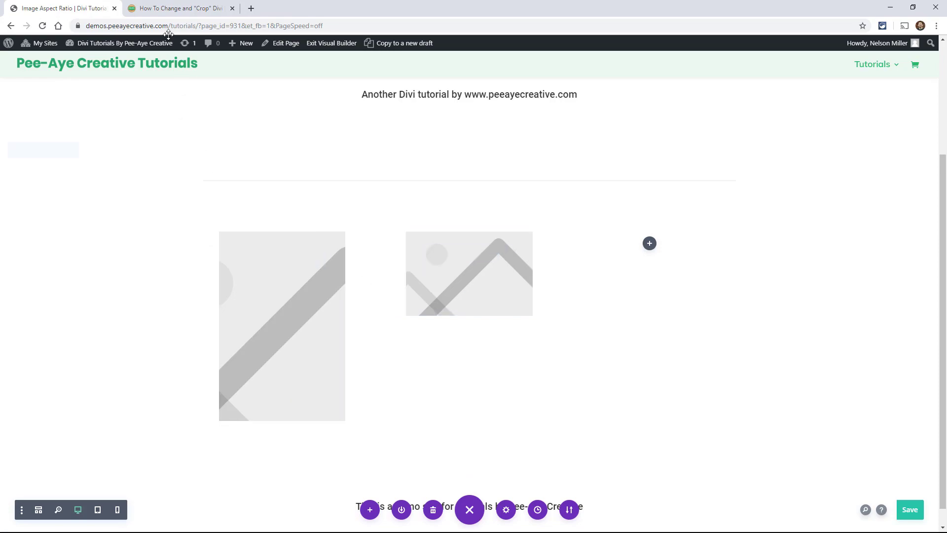
Review the tutorial's CSS snippets and highlight the 177.77 padding value
{"action": "left_click", "coordinate": [168, 8]}
{"action": "scroll", "coordinate": [315, 199], "scroll_direction": "down", "scroll_amount": 4}
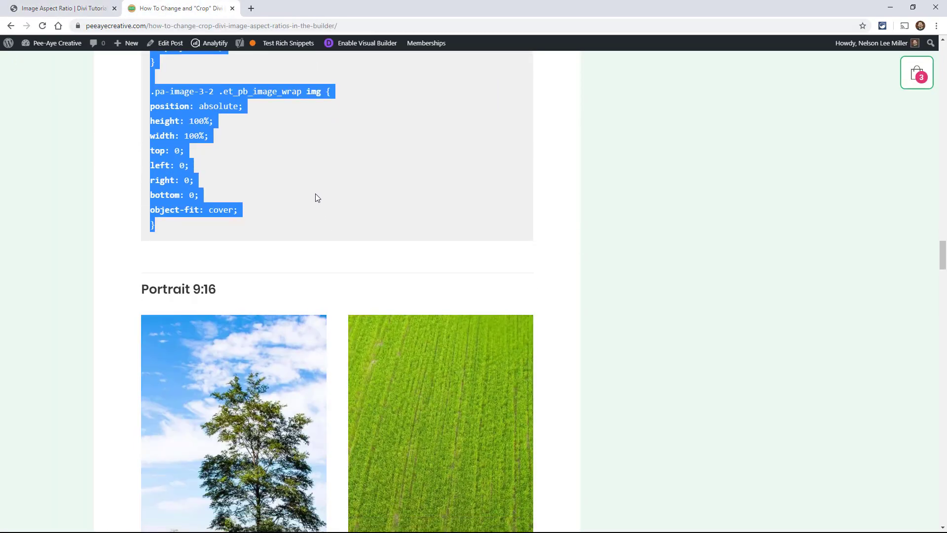
{"action": "left_click", "coordinate": [316, 203]}
{"action": "scroll", "coordinate": [317, 204], "scroll_direction": "down", "scroll_amount": 10}
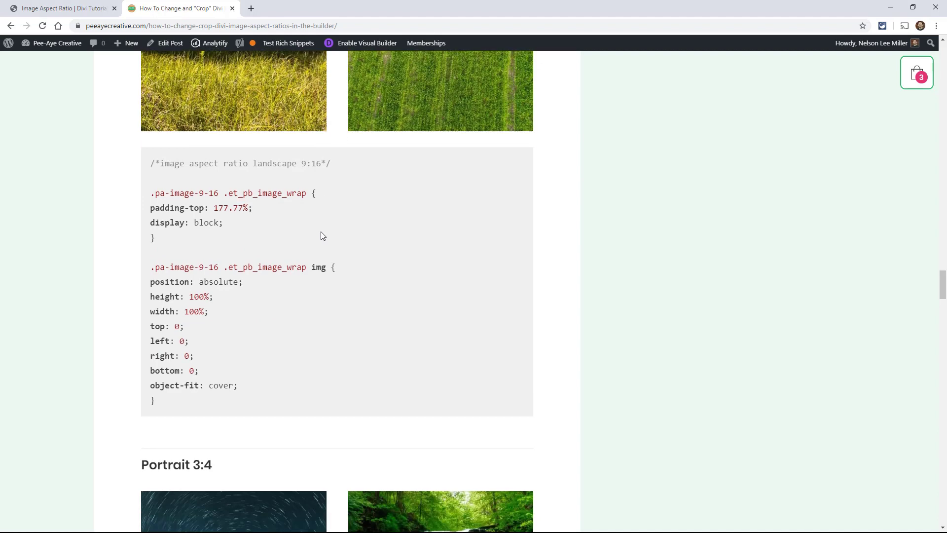
{"action": "scroll", "coordinate": [314, 266], "scroll_direction": "down", "scroll_amount": 2}
{"action": "scroll", "coordinate": [229, 249], "scroll_direction": "up", "scroll_amount": 2}
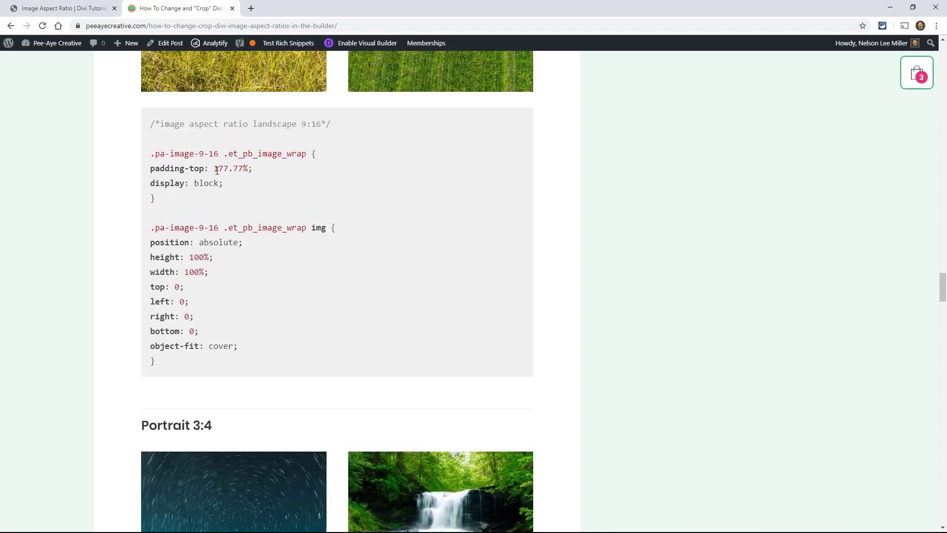
{"action": "left_click_drag", "start_coordinate": [214, 171], "coordinate": [244, 174]}
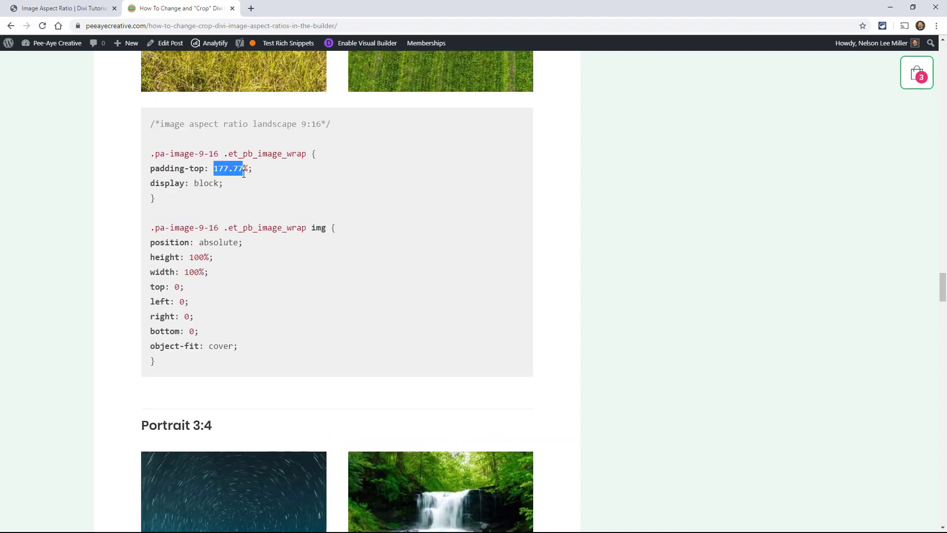
{"action": "left_click", "coordinate": [216, 173]}
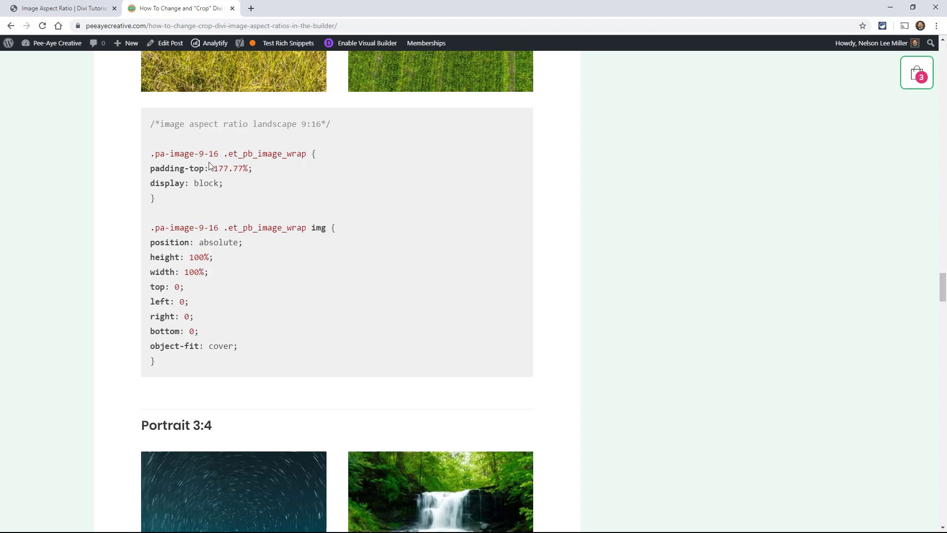
Highlight the padding-top: 177.77% line, scroll through the snippets, then return to the builder
{"action": "scroll", "coordinate": [228, 264], "scroll_direction": "down", "scroll_amount": 5}
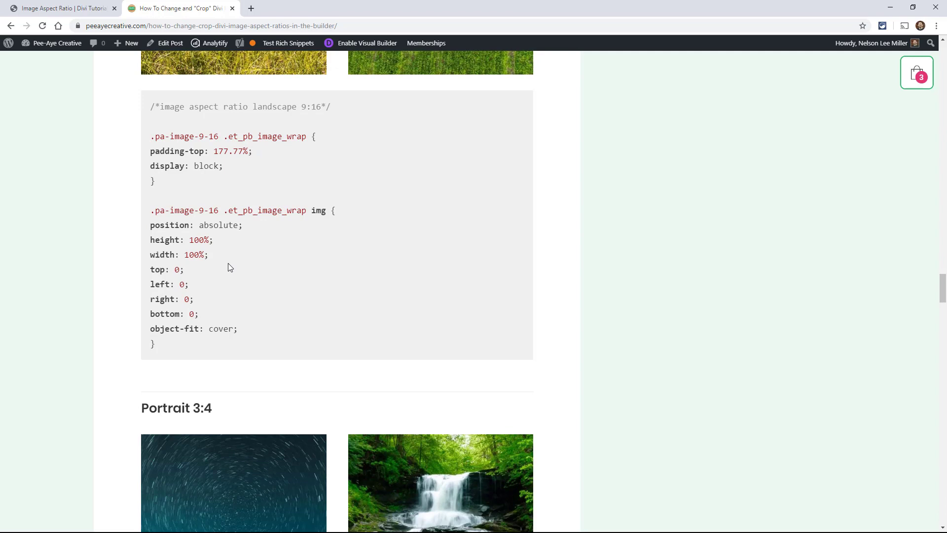
{"action": "scroll", "coordinate": [224, 262], "scroll_direction": "up", "scroll_amount": 5}
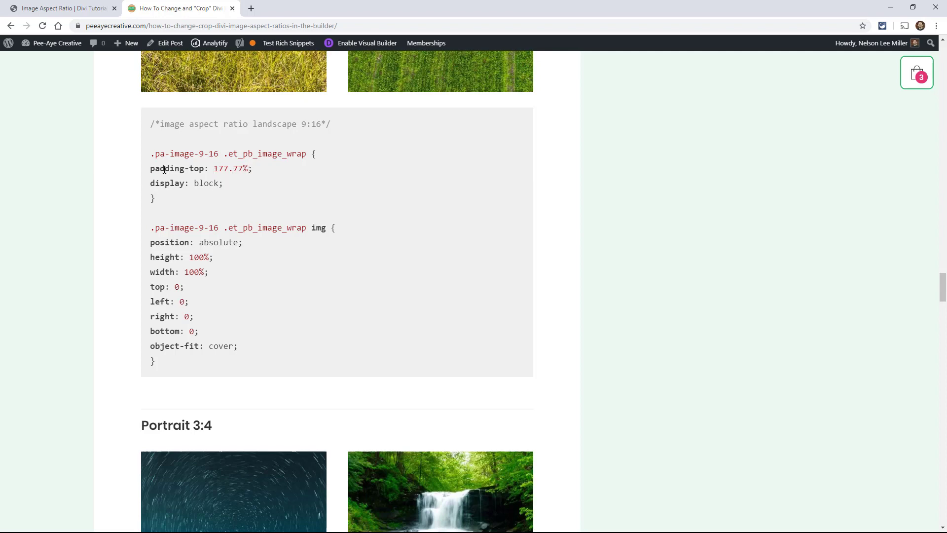
{"action": "left_click_drag", "start_coordinate": [151, 168], "coordinate": [251, 171]}
{"action": "left_click", "coordinate": [251, 171]}
{"action": "scroll", "coordinate": [260, 255], "scroll_direction": "down", "scroll_amount": 10}
{"action": "scroll", "coordinate": [293, 253], "scroll_direction": "down", "scroll_amount": 17}
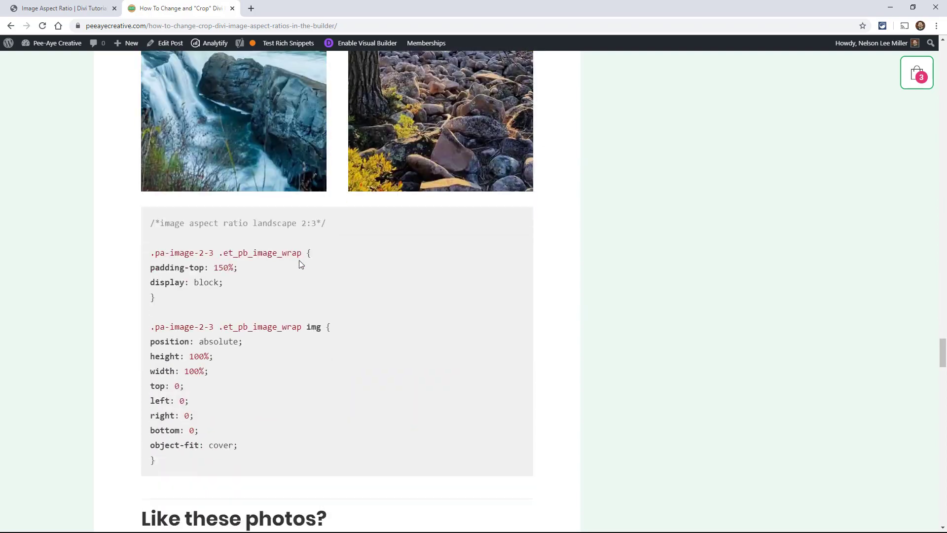
{"action": "scroll", "coordinate": [353, 285], "scroll_direction": "up", "scroll_amount": 15}
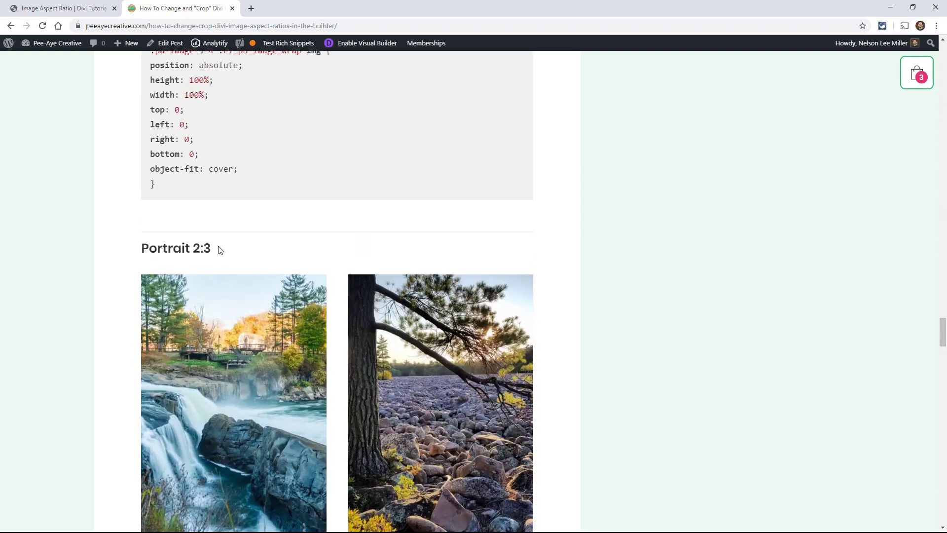
{"action": "scroll", "coordinate": [413, 289], "scroll_direction": "up", "scroll_amount": 20}
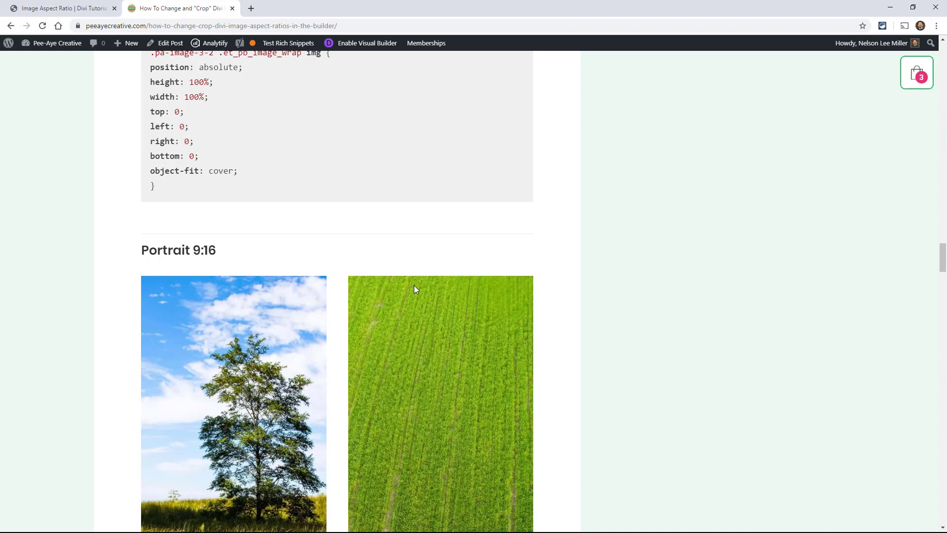
{"action": "scroll", "coordinate": [420, 291], "scroll_direction": "down", "scroll_amount": 20}
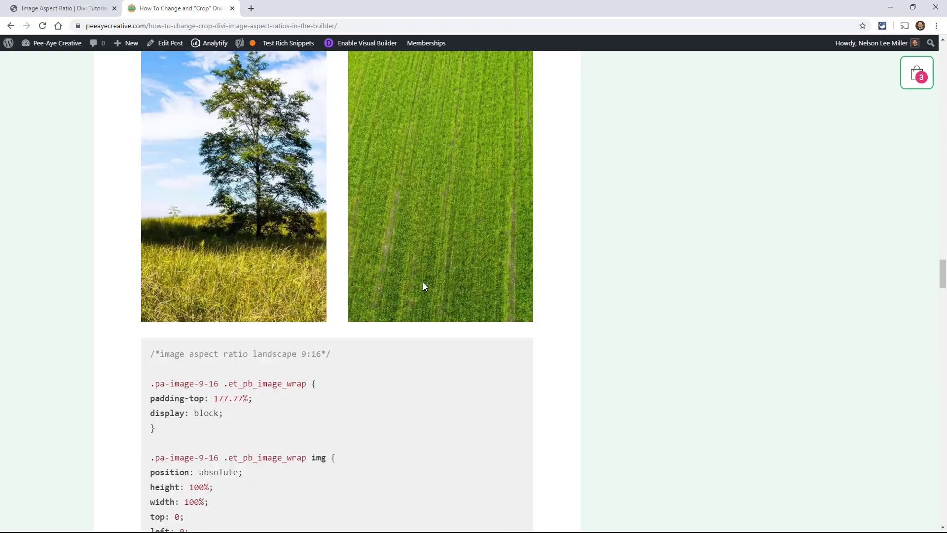
{"action": "scroll", "coordinate": [427, 292], "scroll_direction": "down", "scroll_amount": 18}
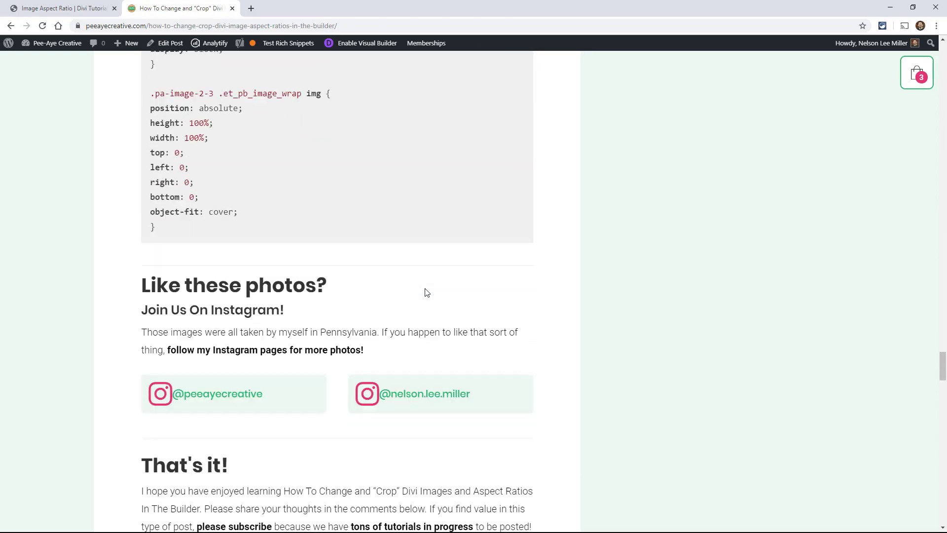
{"action": "scroll", "coordinate": [486, 315], "scroll_direction": "up", "scroll_amount": 5}
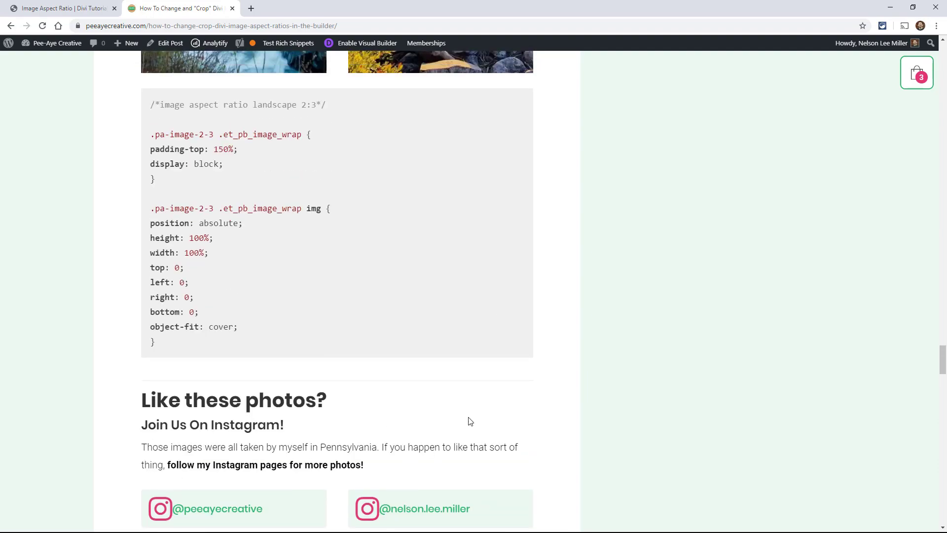
{"action": "scroll", "coordinate": [468, 420], "scroll_direction": "up", "scroll_amount": 20}
{"action": "scroll", "coordinate": [465, 419], "scroll_direction": "up", "scroll_amount": 20}
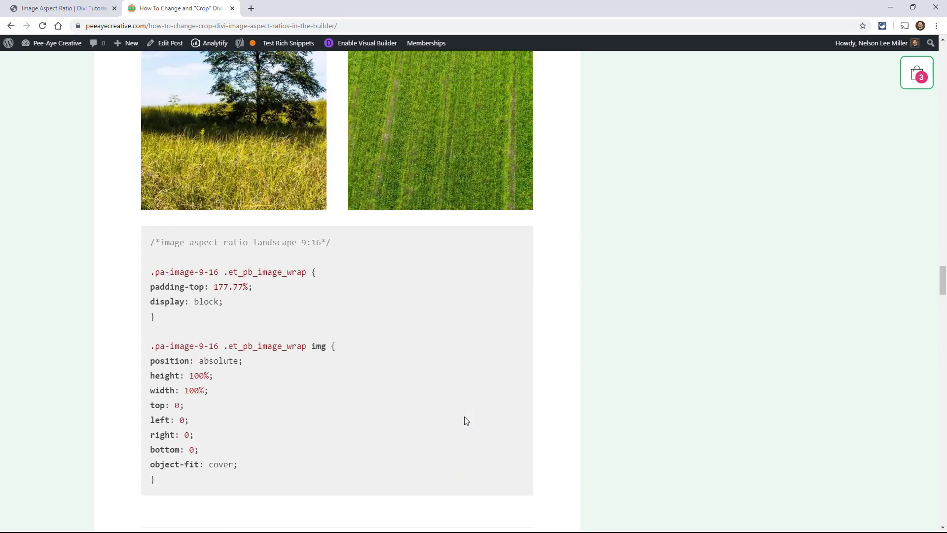
{"action": "scroll", "coordinate": [465, 419], "scroll_direction": "up", "scroll_amount": 18}
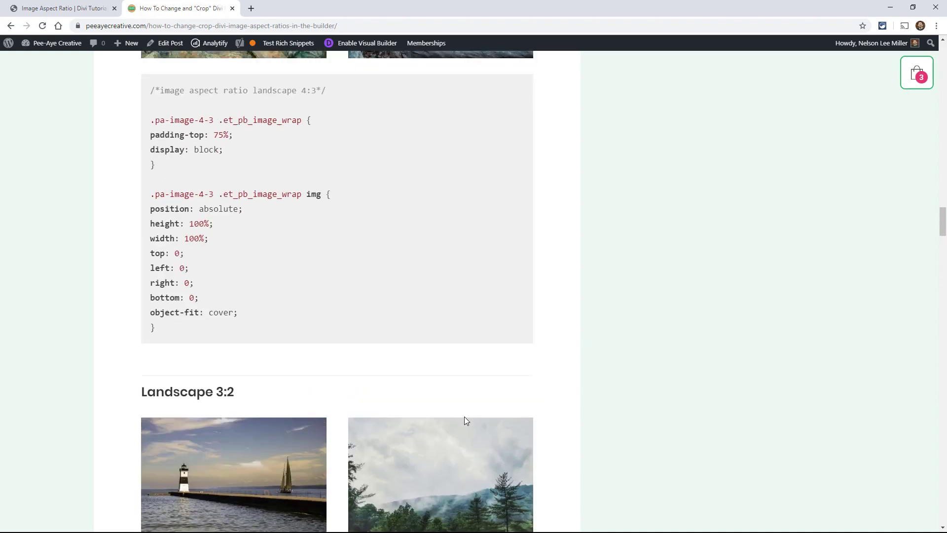
{"action": "scroll", "coordinate": [465, 420], "scroll_direction": "up", "scroll_amount": 11}
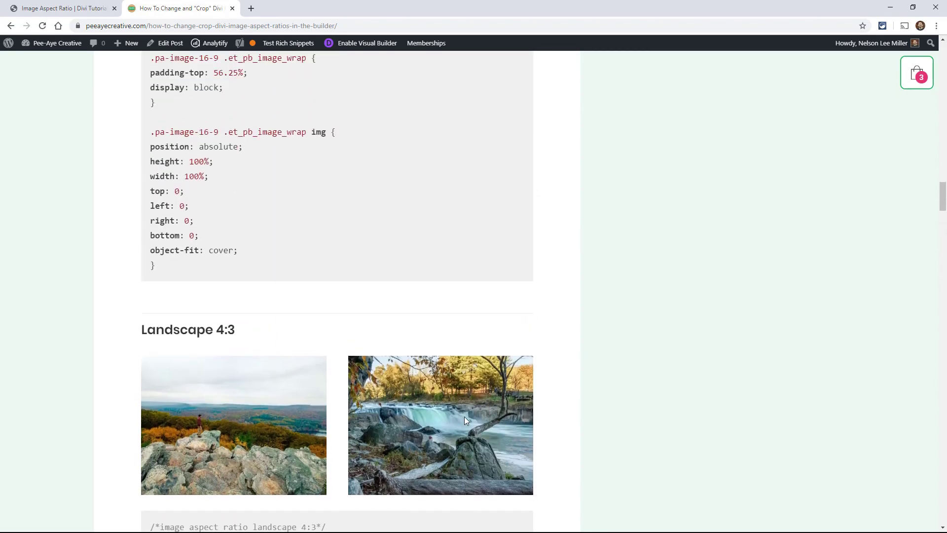
{"action": "scroll", "coordinate": [466, 421], "scroll_direction": "up", "scroll_amount": 10}
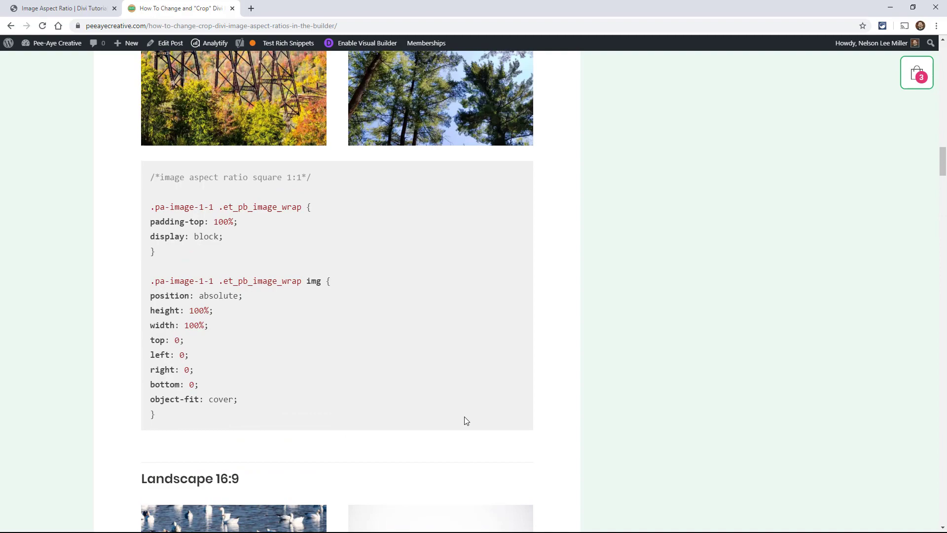
{"action": "scroll", "coordinate": [466, 420], "scroll_direction": "up", "scroll_amount": 8}
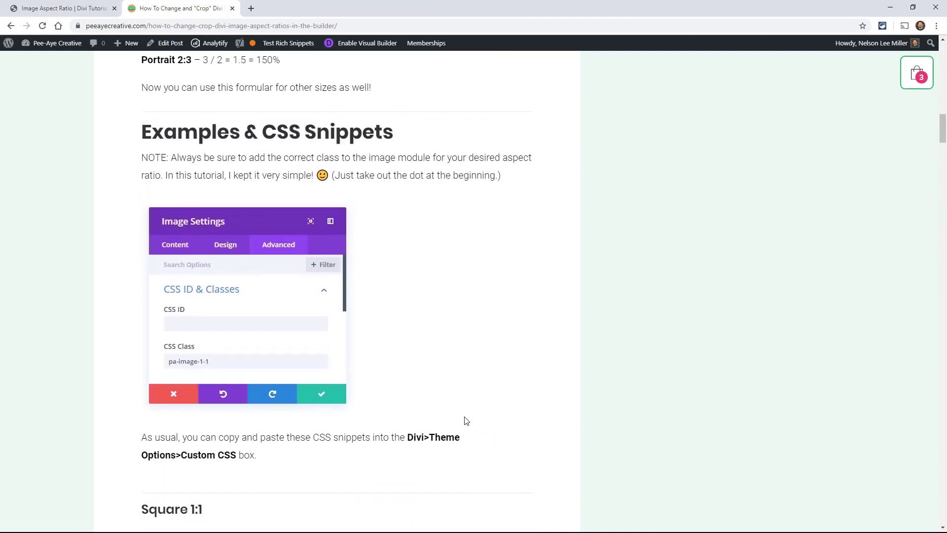
{"action": "scroll", "coordinate": [466, 421], "scroll_direction": "up", "scroll_amount": 5}
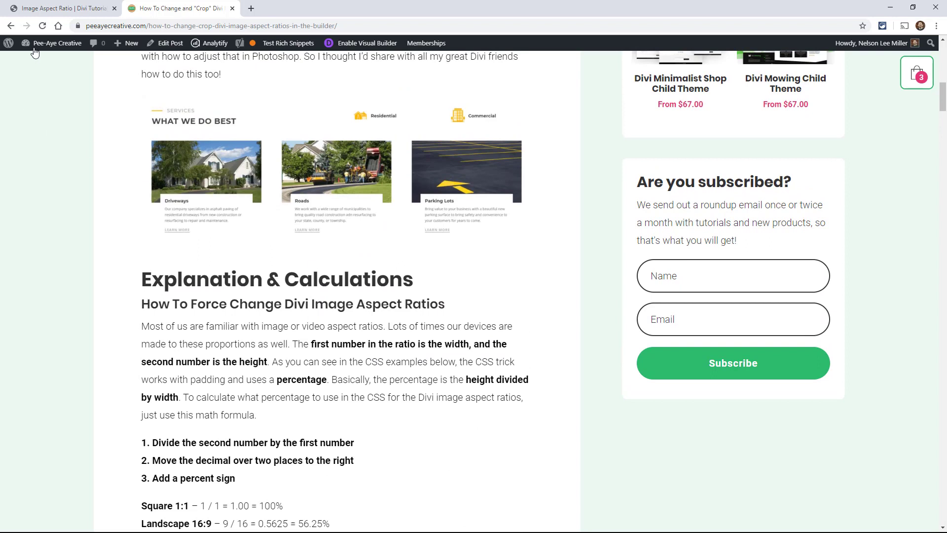
{"action": "left_click", "coordinate": [26, 9]}
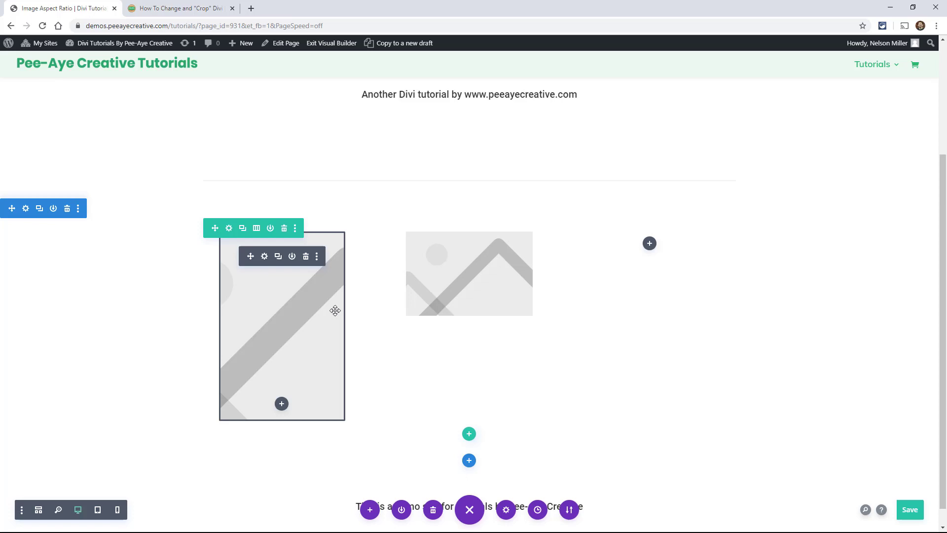
Save the page with Ctrl+S
{"action": "key", "text": "ctrl+s"}
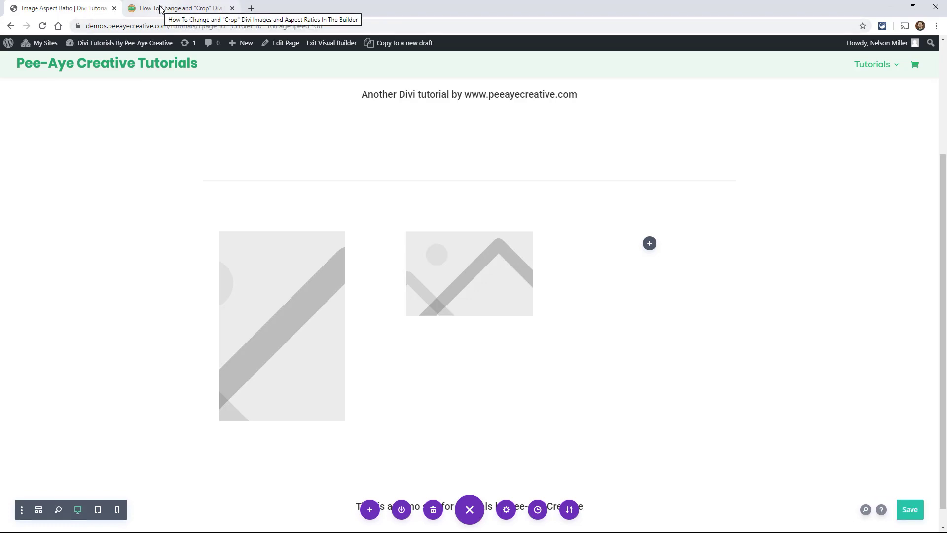
Bring up the tutorial article's intro paragraph with the Divi Paving Child Theme link
{"action": "left_click", "coordinate": [160, 10]}
{"action": "scroll", "coordinate": [208, 221], "scroll_direction": "up", "scroll_amount": 3}
{"action": "scroll", "coordinate": [209, 220], "scroll_direction": "up", "scroll_amount": 2}
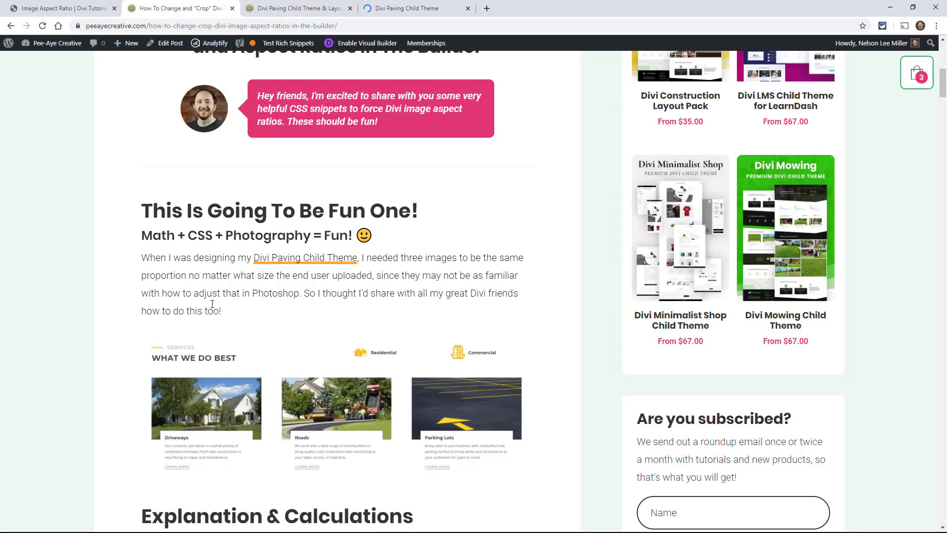
{"action": "scroll", "coordinate": [212, 304], "scroll_direction": "down", "scroll_amount": 2}
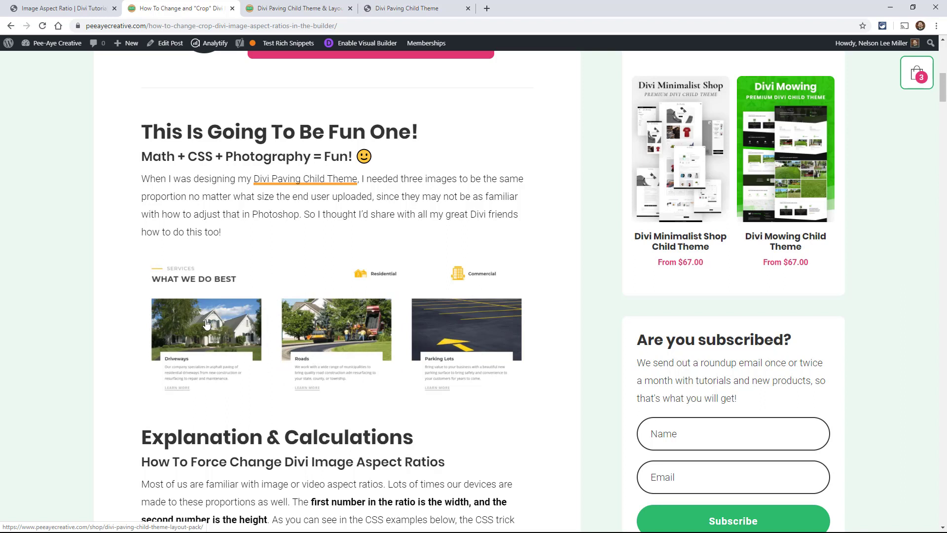
{"action": "left_click", "coordinate": [390, 9]}
{"action": "scroll", "coordinate": [386, 207], "scroll_direction": "down", "scroll_amount": 1}
{"action": "scroll", "coordinate": [367, 186], "scroll_direction": "up", "scroll_amount": 1}
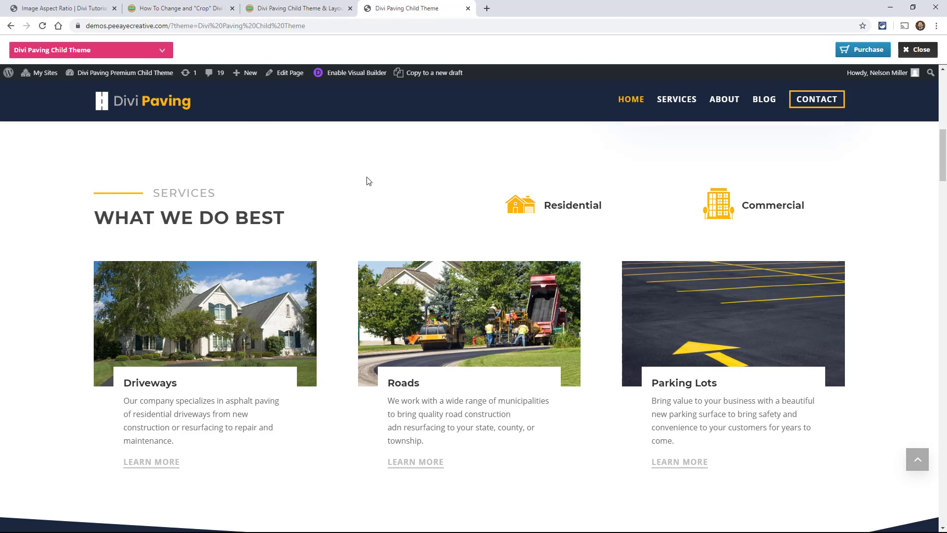
{"action": "left_click", "coordinate": [193, 9]}
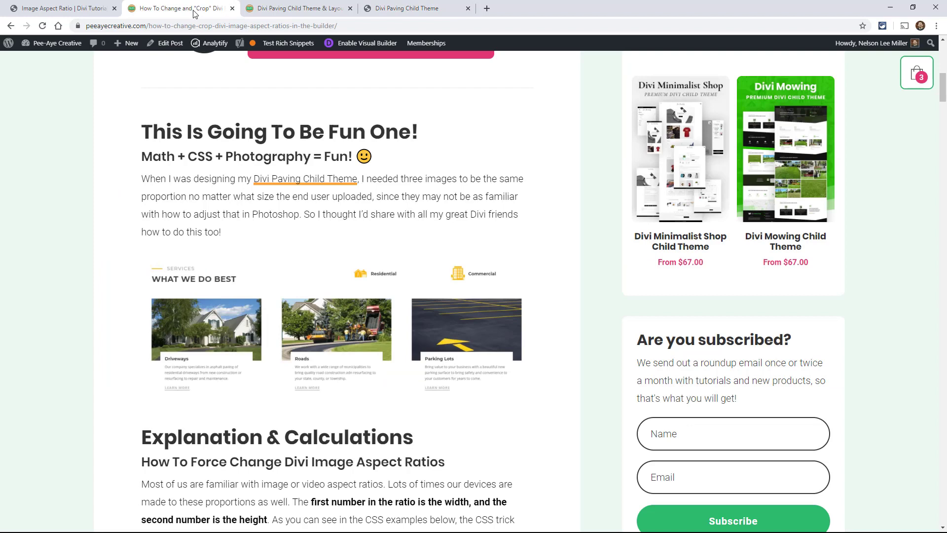
Return to the Divi Builder tab showing the 2:3 and 3:2 images
{"action": "left_click", "coordinate": [64, 8]}
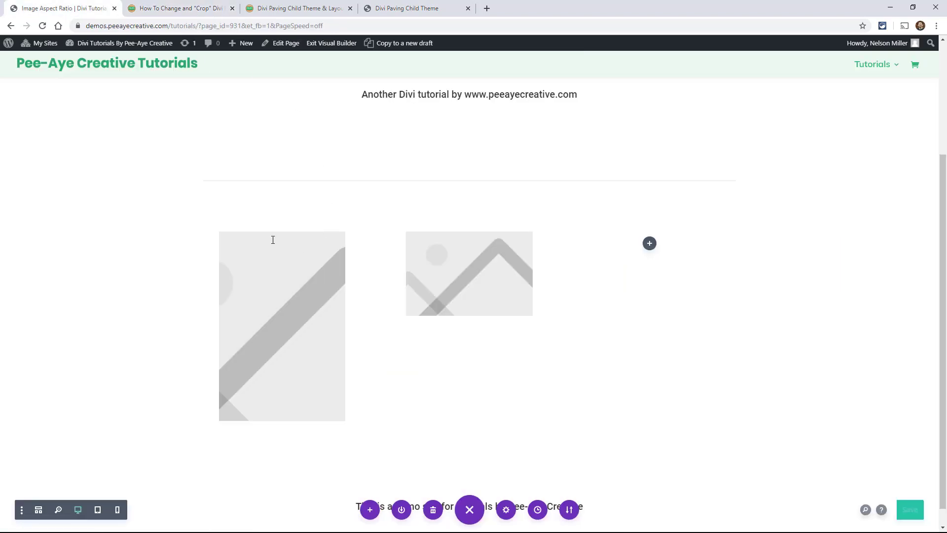